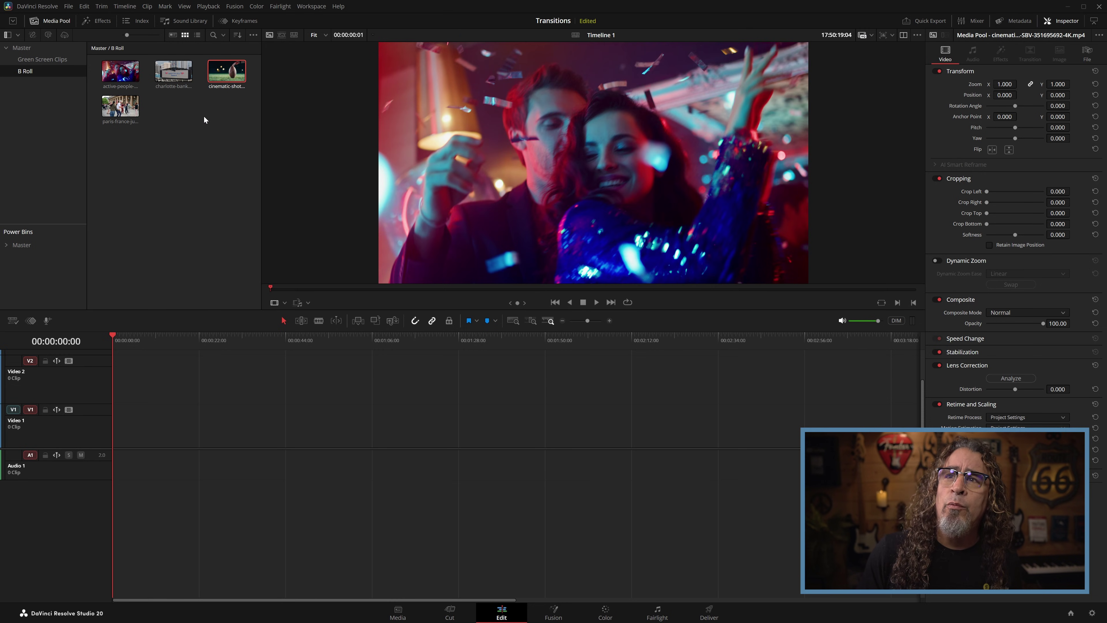
# Place the charlotte-bank stadium clip, then the cinematic-shot kickoff clip, on V1 and play the cut
pyautogui.moveTo(174, 73); pyautogui.dragTo(131, 429)
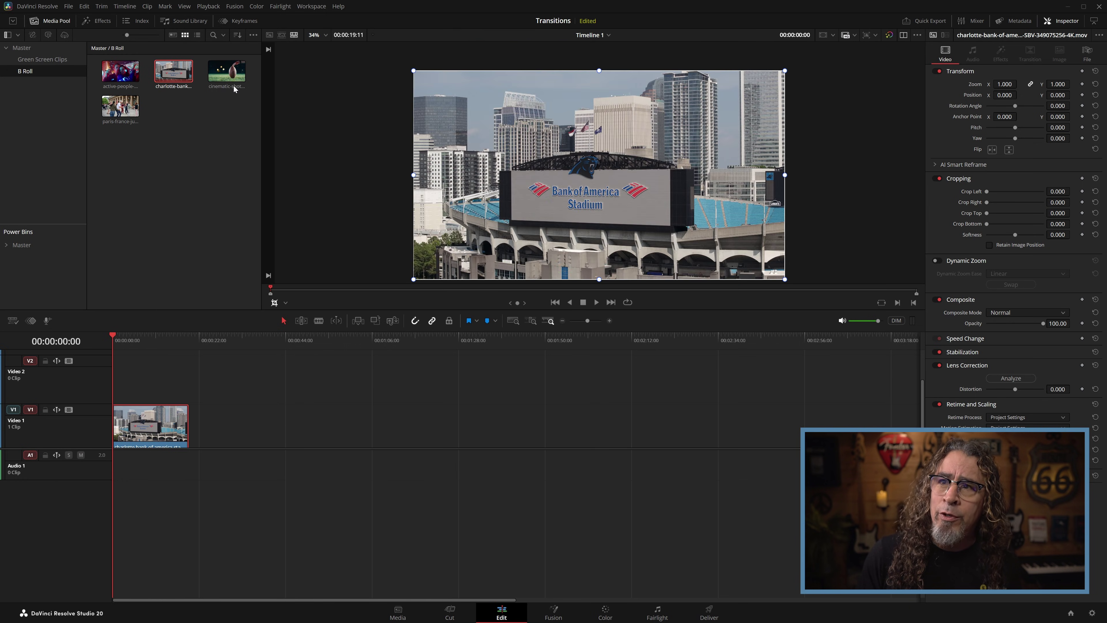
pyautogui.moveTo(234, 88); pyautogui.dragTo(191, 423)
pyautogui.press('Down')
pyautogui.press('space')
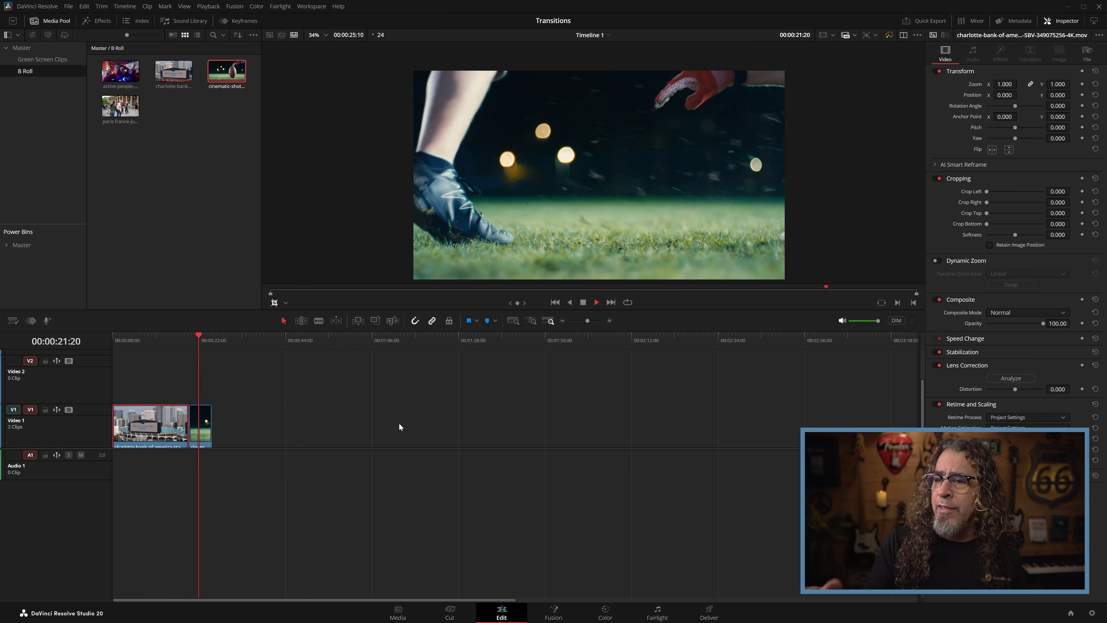
pyautogui.press('space')
pyautogui.hotkey('shift', 'z')
pyautogui.moveTo(654, 337); pyautogui.dragTo(663, 337)
pyautogui.press('space')
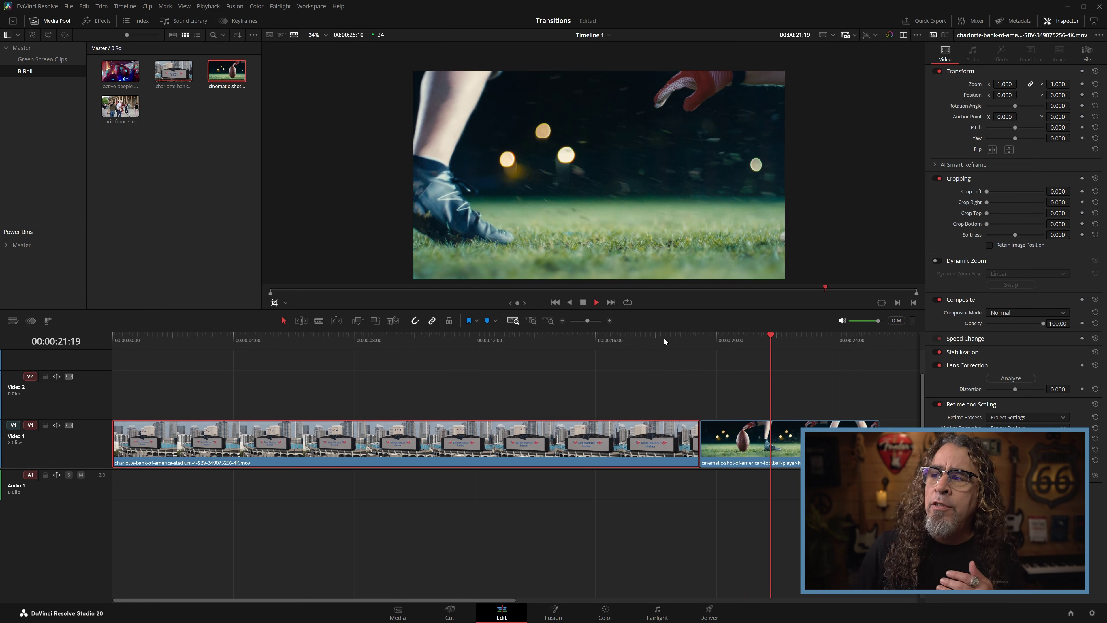
# Browse Effects > Video Transitions, then switch to the Media Pool's Green Screen Clips bin
pyautogui.press('space')
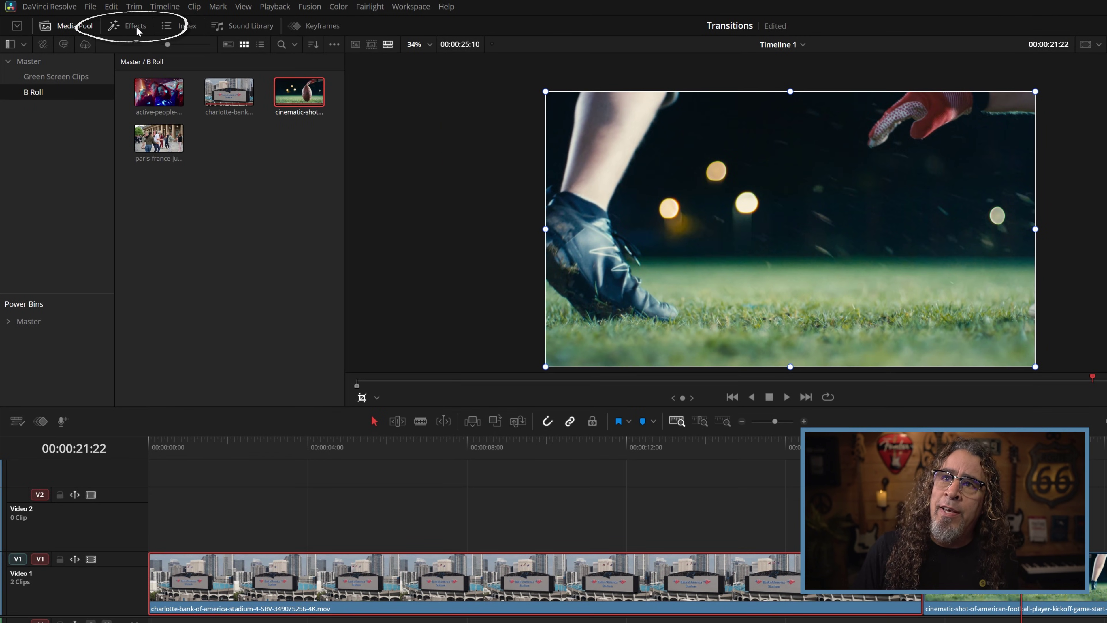
pyautogui.click(136, 29)
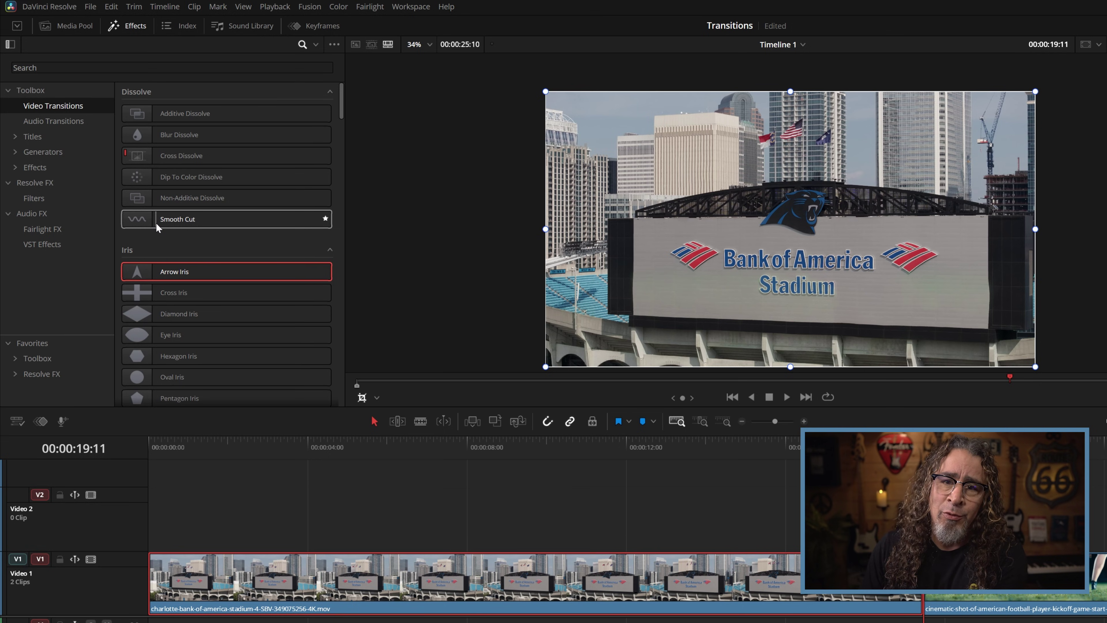
pyautogui.click(67, 26)
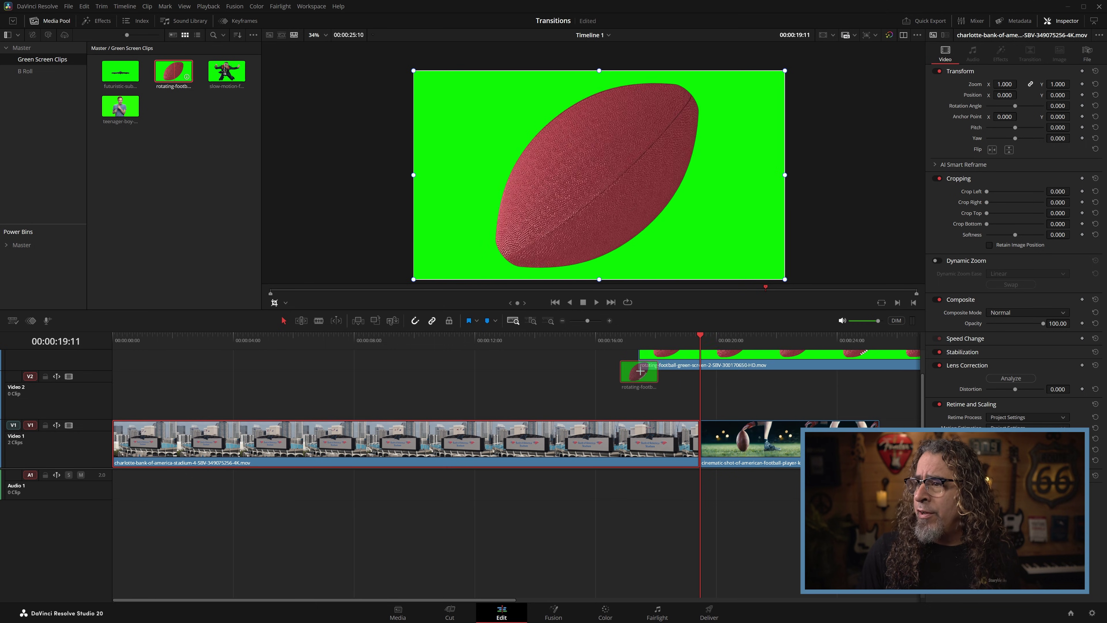
# Drop the rotating-football clip on V2 above the edit point and preview the spin twice
pyautogui.moveTo(640, 371); pyautogui.dragTo(544, 388)
pyautogui.click(535, 337)
pyautogui.press('space')
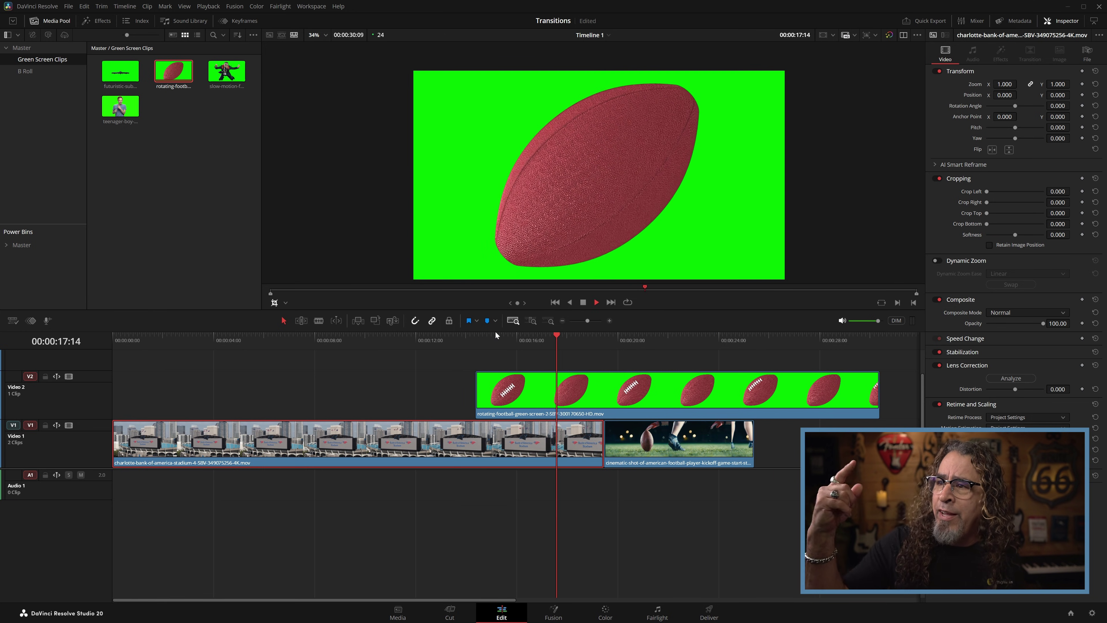
pyautogui.click(522, 403)
pyautogui.press('space')
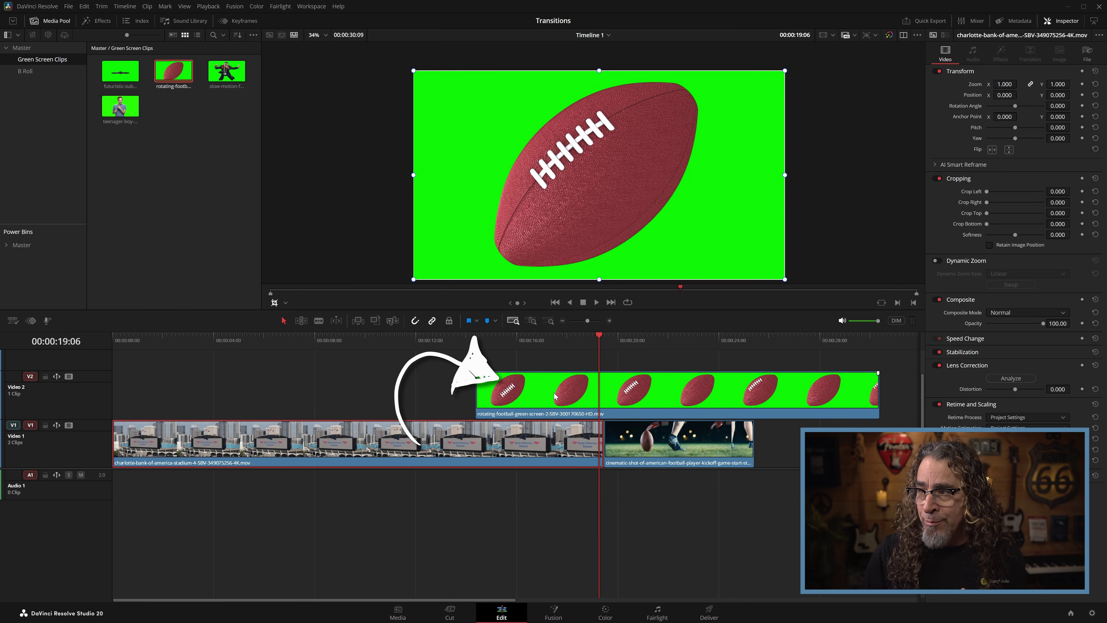
pyautogui.click(582, 338)
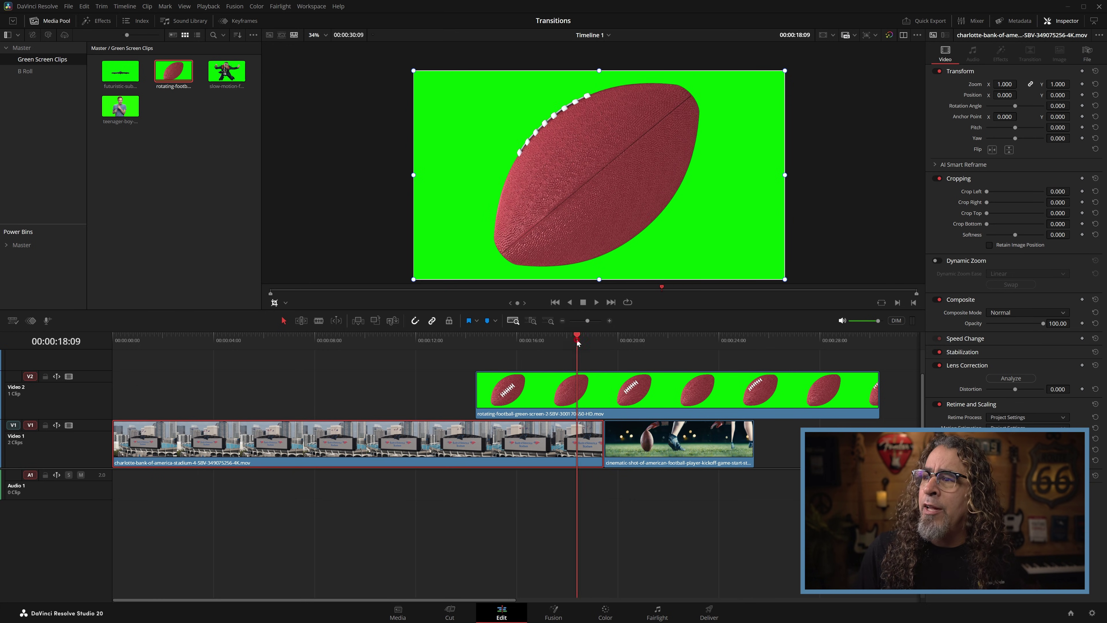
pyautogui.press('space')
pyautogui.press('space')
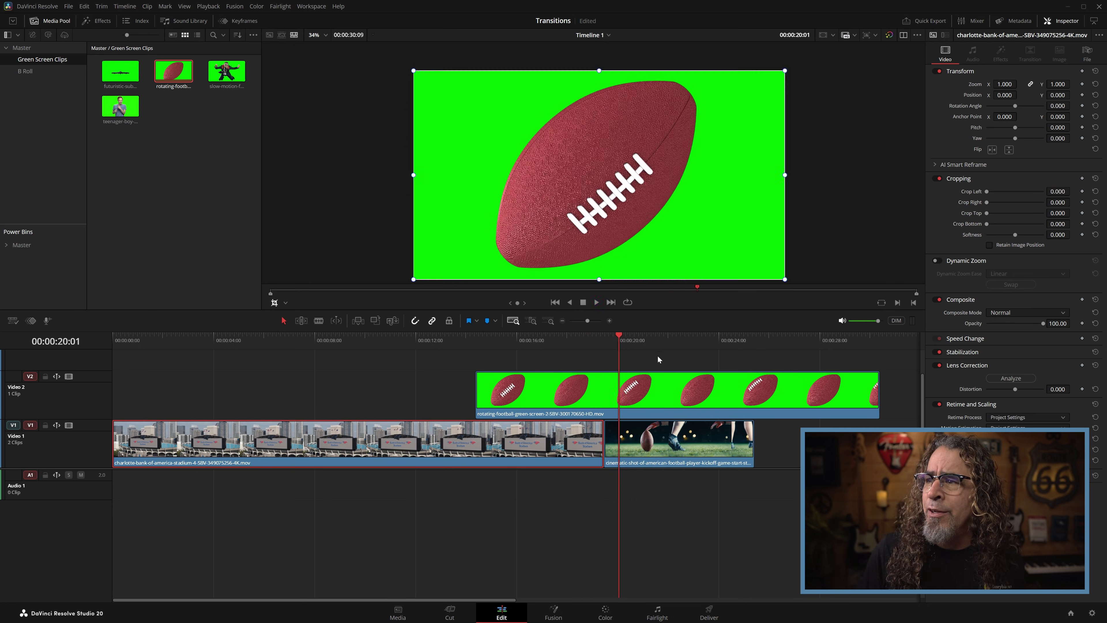
# Show the football clip's Retime Controls and drag the retime handle to speed the spin up
pyautogui.rightClick(642, 395)
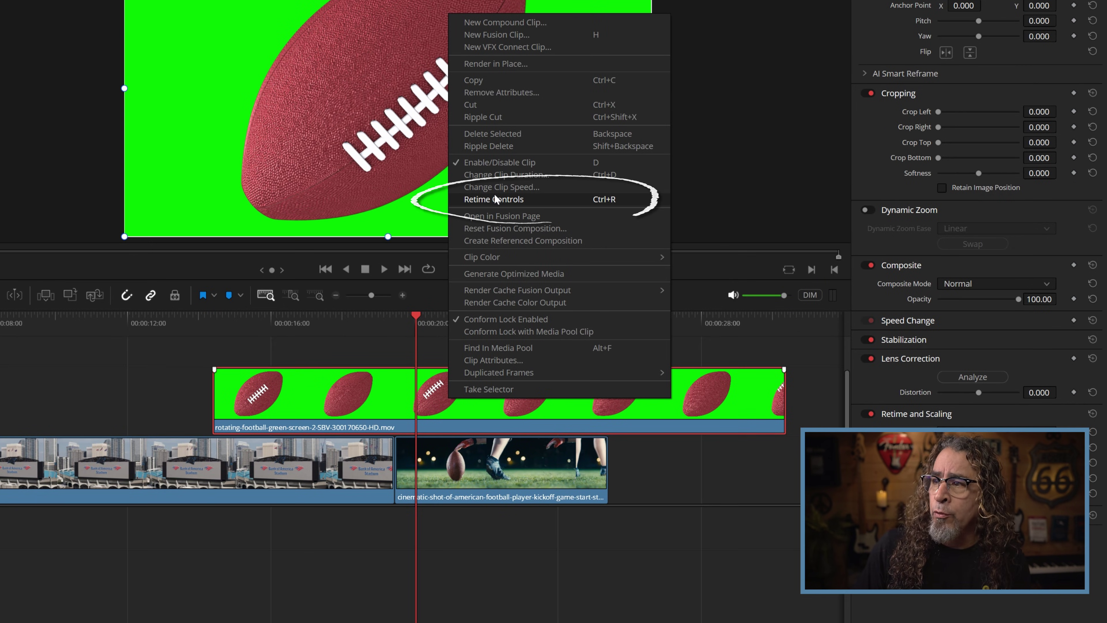
pyautogui.click(495, 199)
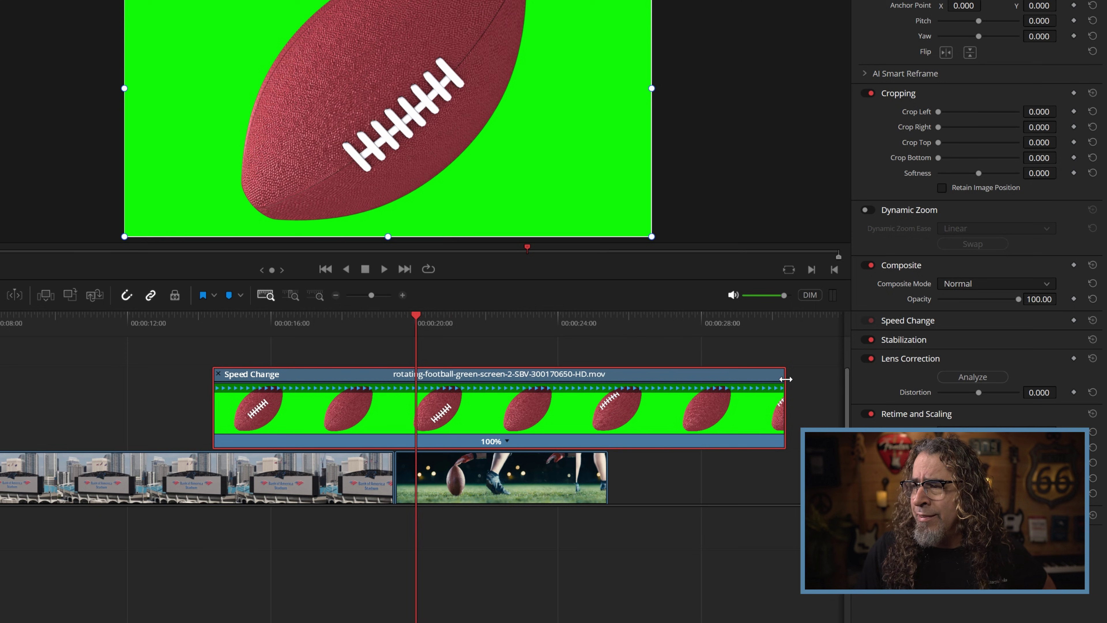
pyautogui.moveTo(785, 377); pyautogui.dragTo(617, 377)
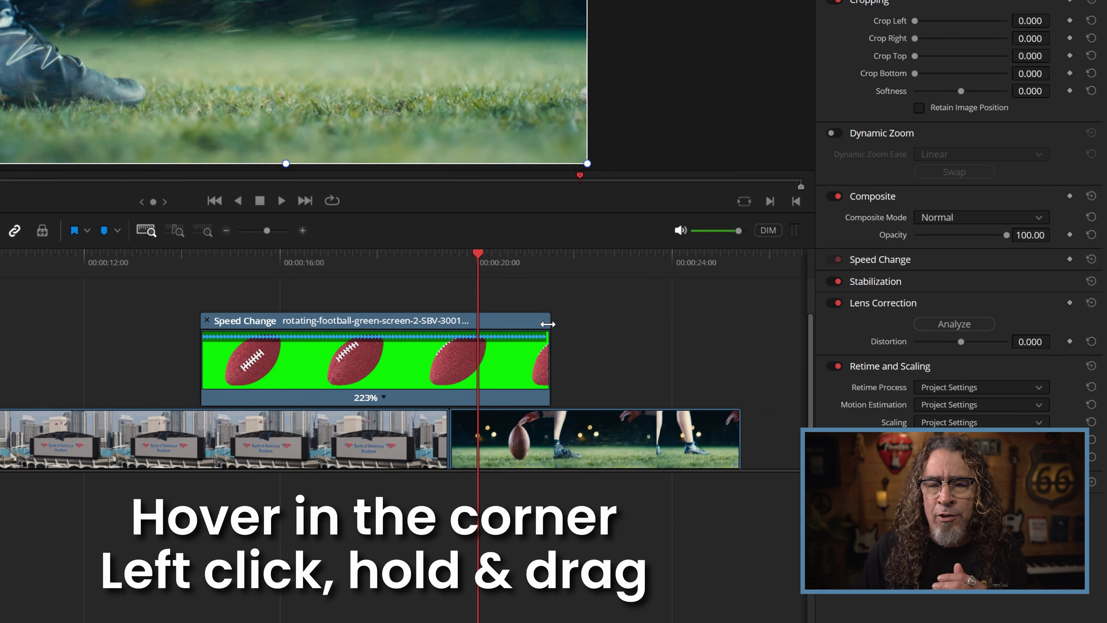
pyautogui.moveTo(547, 324); pyautogui.dragTo(617, 316)
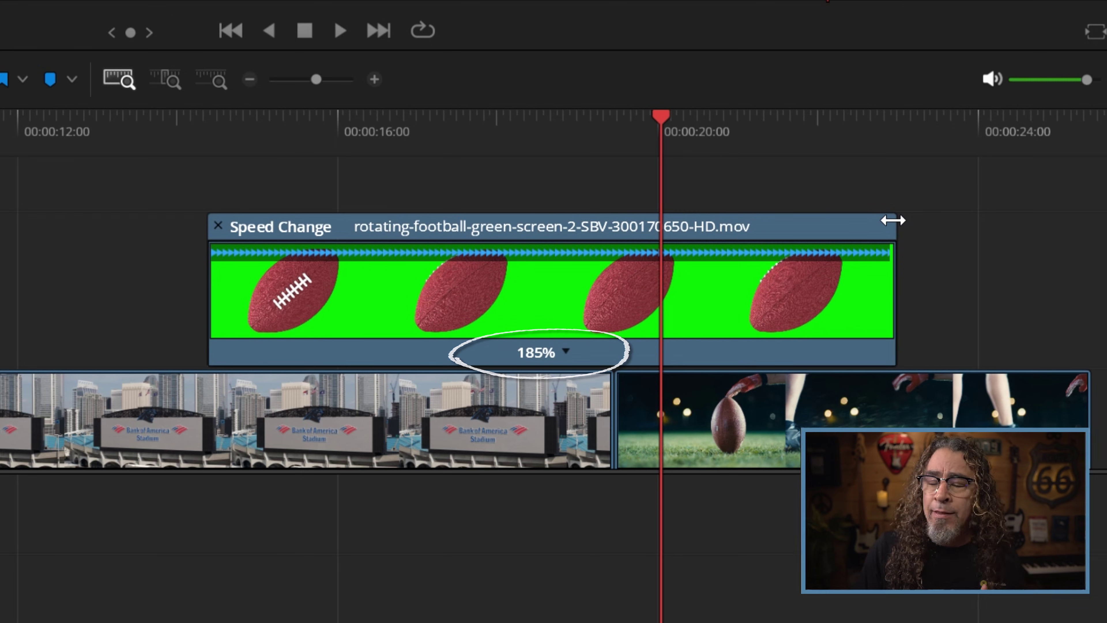
pyautogui.moveTo(893, 220); pyautogui.dragTo(660, 231)
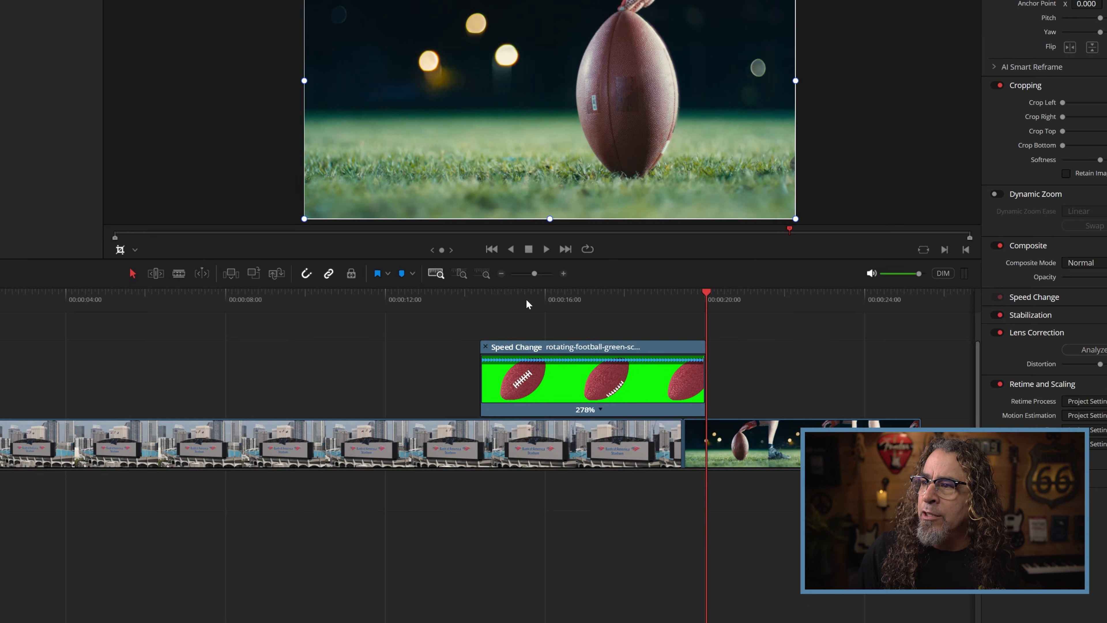
# Preview from 16:00, settle the football clip at 351% speed, and hide Retime Controls
pyautogui.click(333, 151)
pyautogui.press('space')
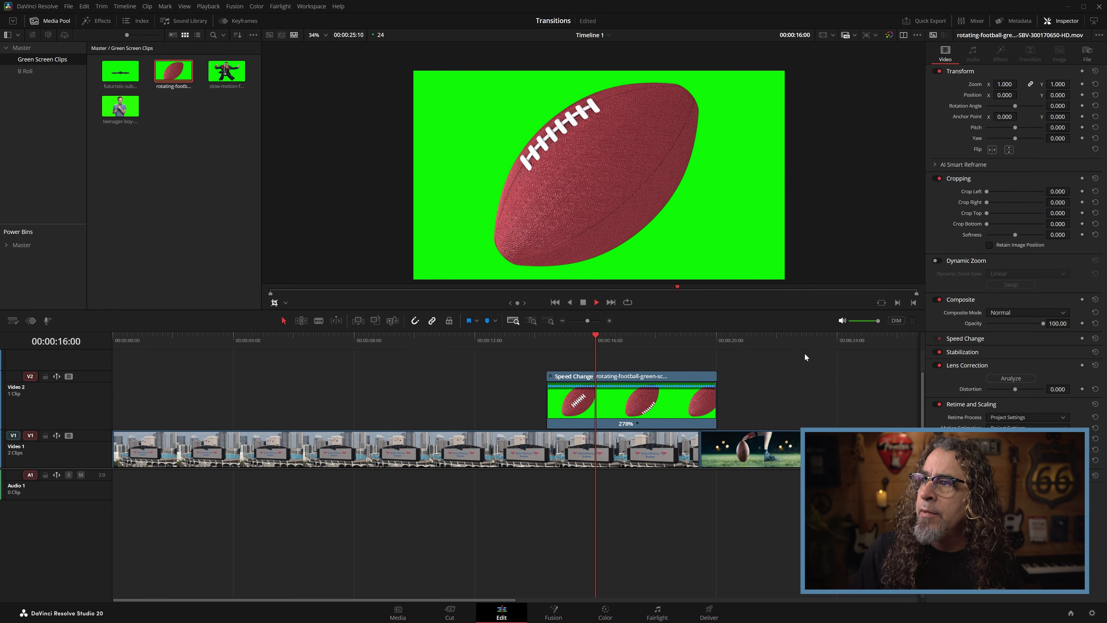
pyautogui.press('space')
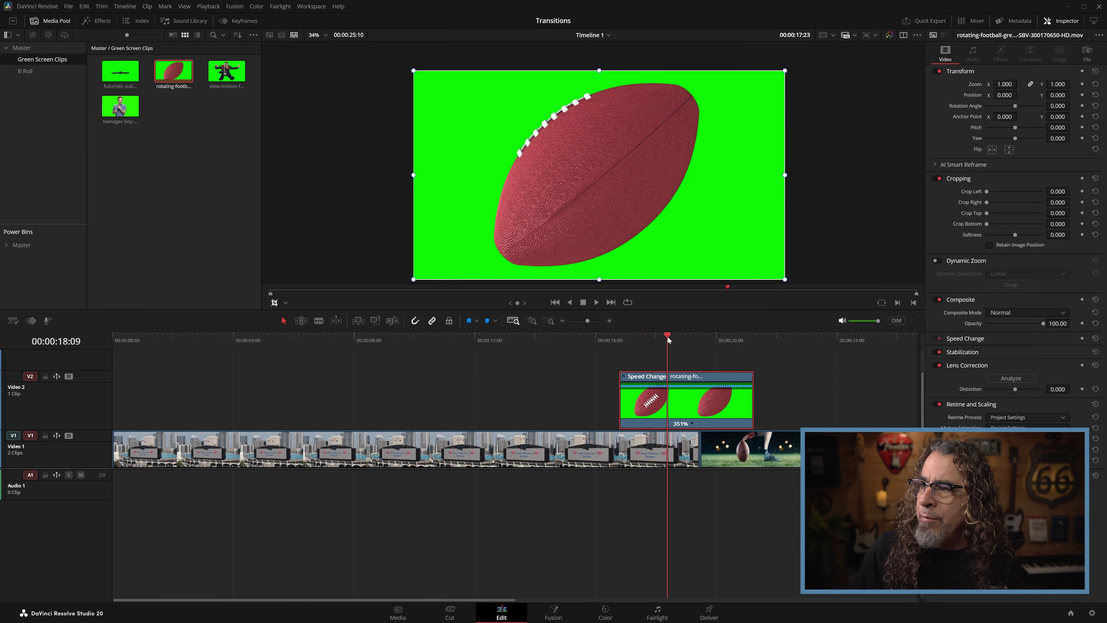
pyautogui.moveTo(667, 336)
pyautogui.mouseDown()
pyautogui.moveTo(682, 336)
pyautogui.moveTo(650, 338)
pyautogui.moveTo(660, 338)
pyautogui.mouseUp()
pyautogui.rightClick(694, 392)
pyautogui.click(708, 265)
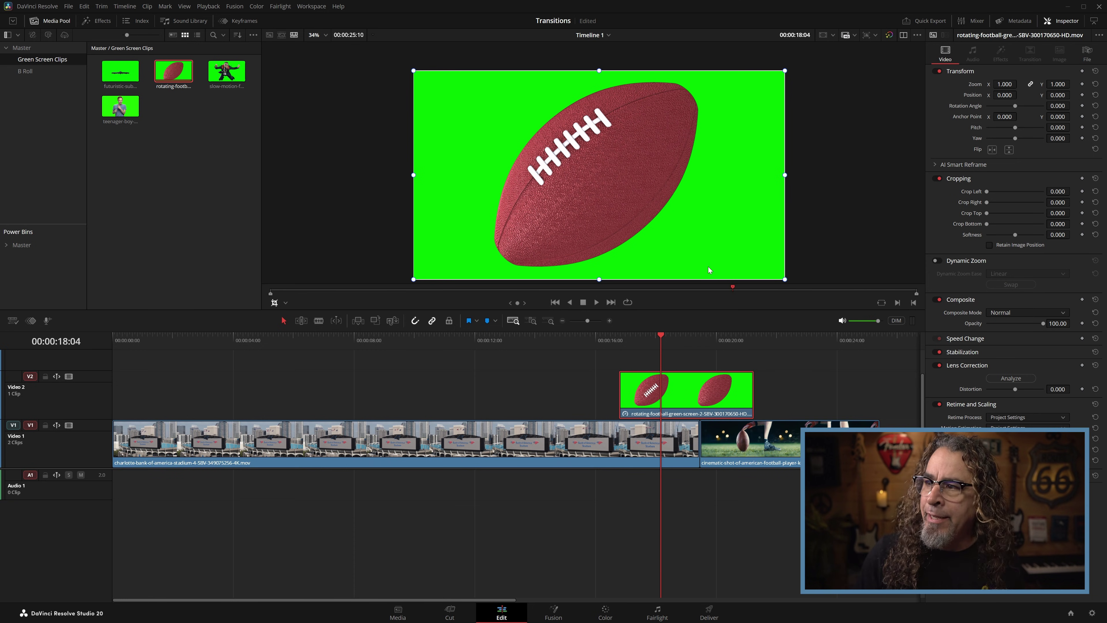
# Mark the frame where the ball faces camera, turn off snapping, and align that marker with the kickoff cut
pyautogui.moveTo(659, 339); pyautogui.dragTo(664, 339)
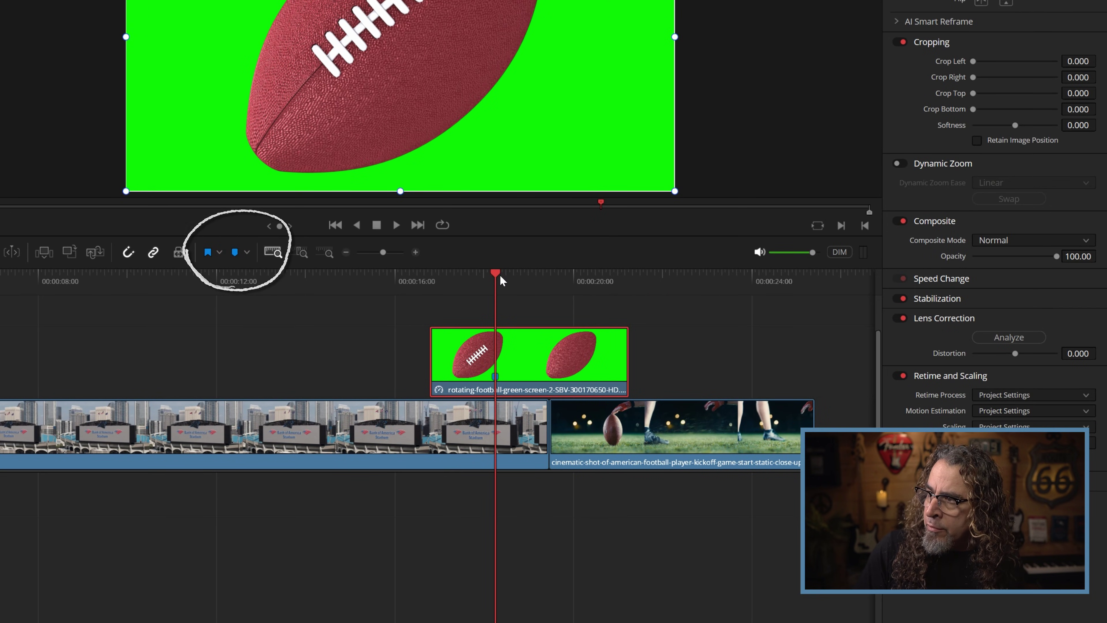
pyautogui.moveTo(500, 279); pyautogui.dragTo(539, 273)
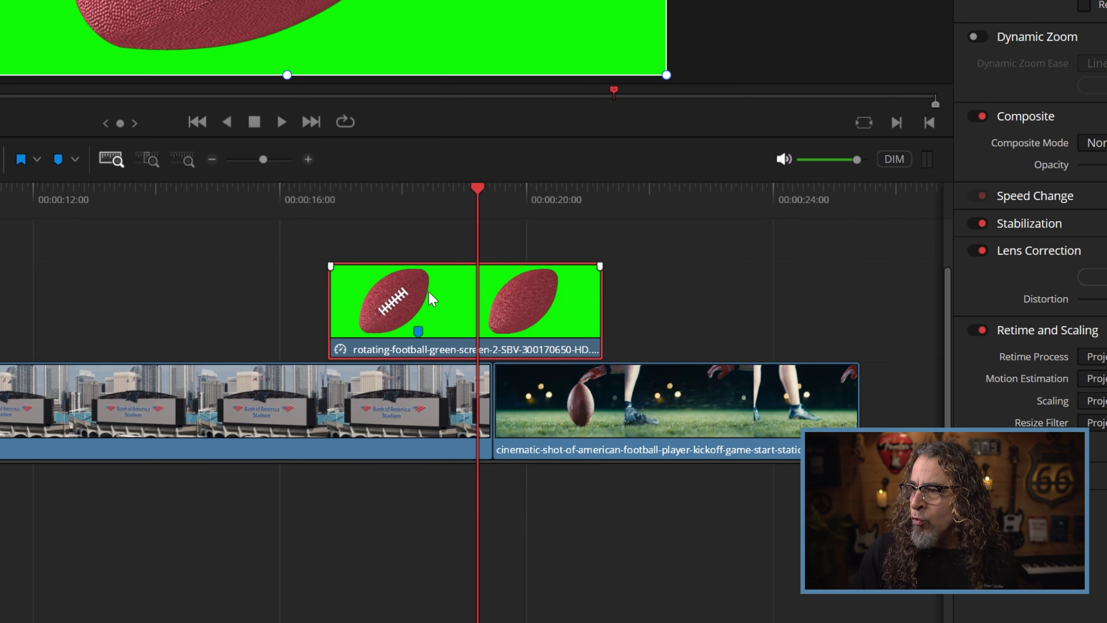
pyautogui.moveTo(430, 292); pyautogui.dragTo(499, 295)
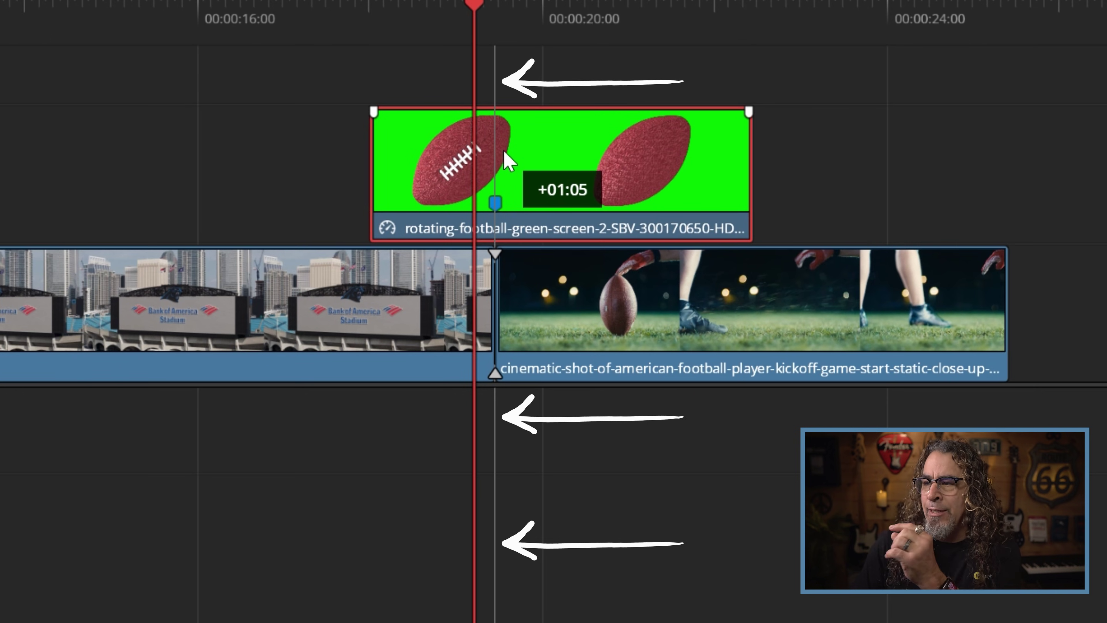
pyautogui.moveTo(505, 153); pyautogui.dragTo(506, 152)
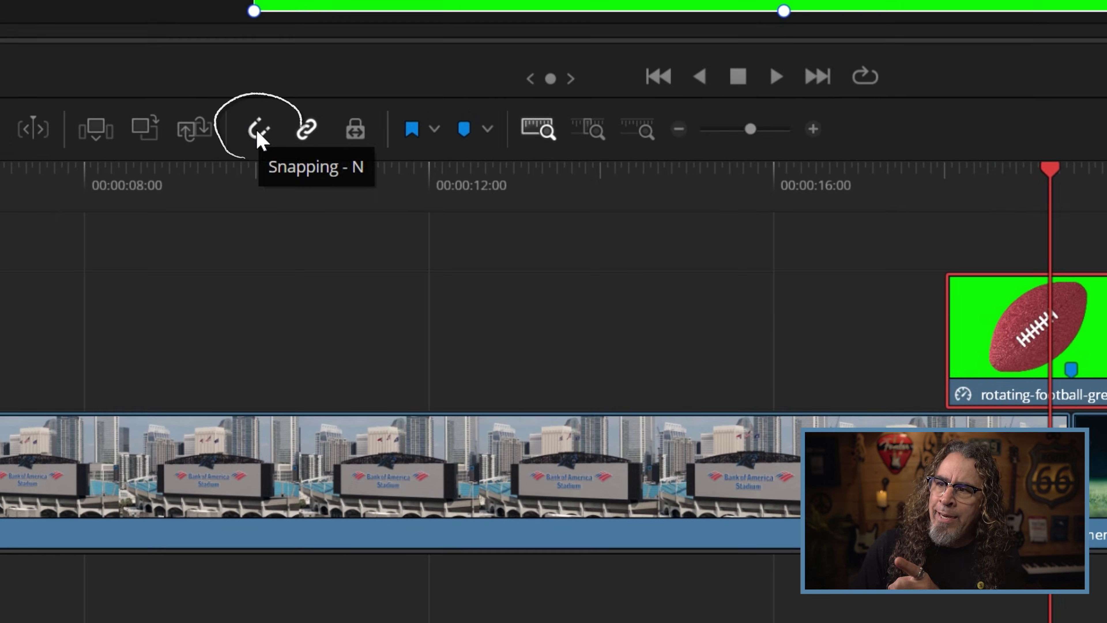
pyautogui.click(257, 130)
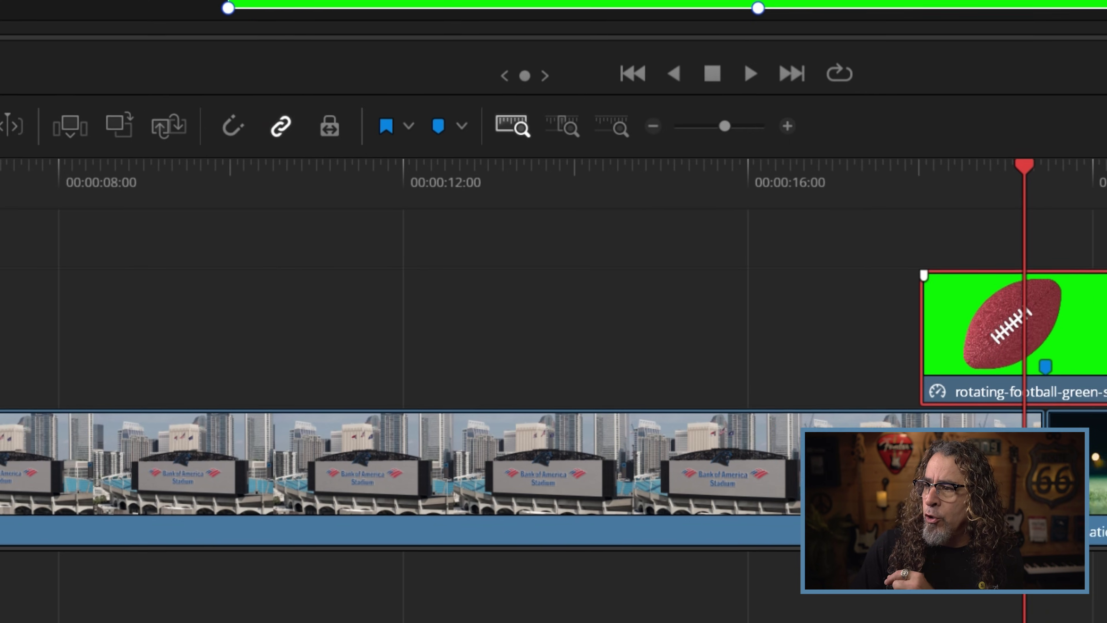
pyautogui.moveTo(708, 297); pyautogui.dragTo(531, 277)
# At the cut, set the football clip's Zoom to 1.070 and Rotation Angle to 28.800
pyautogui.moveTo(375, 104); pyautogui.dragTo(396, 104)
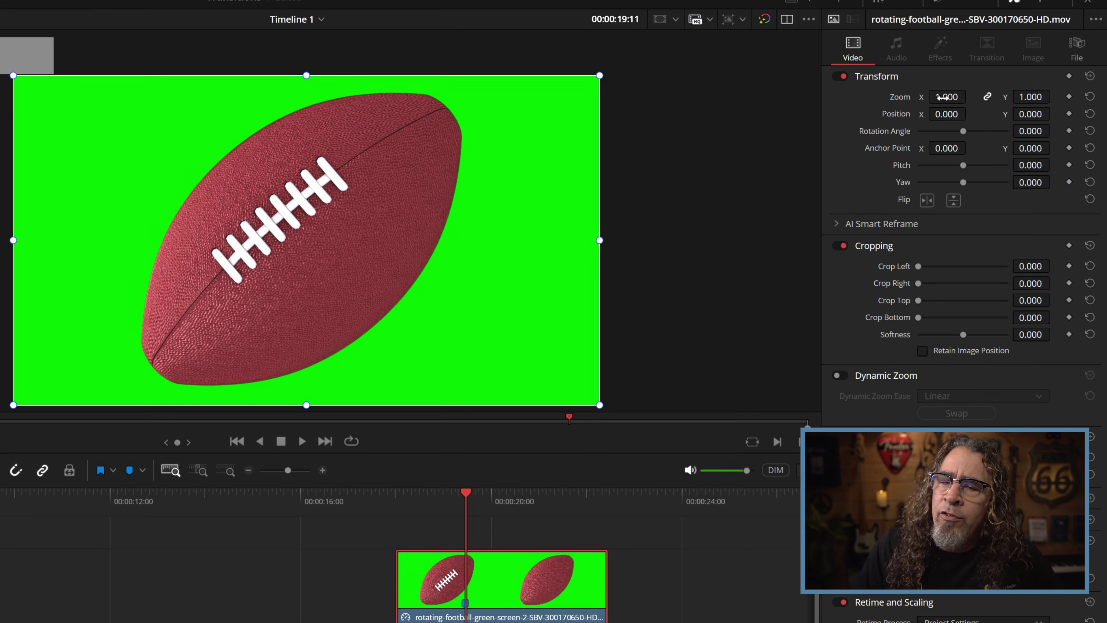
pyautogui.moveTo(946, 96); pyautogui.dragTo(963, 97)
pyautogui.moveTo(1031, 131); pyautogui.dragTo(1058, 130)
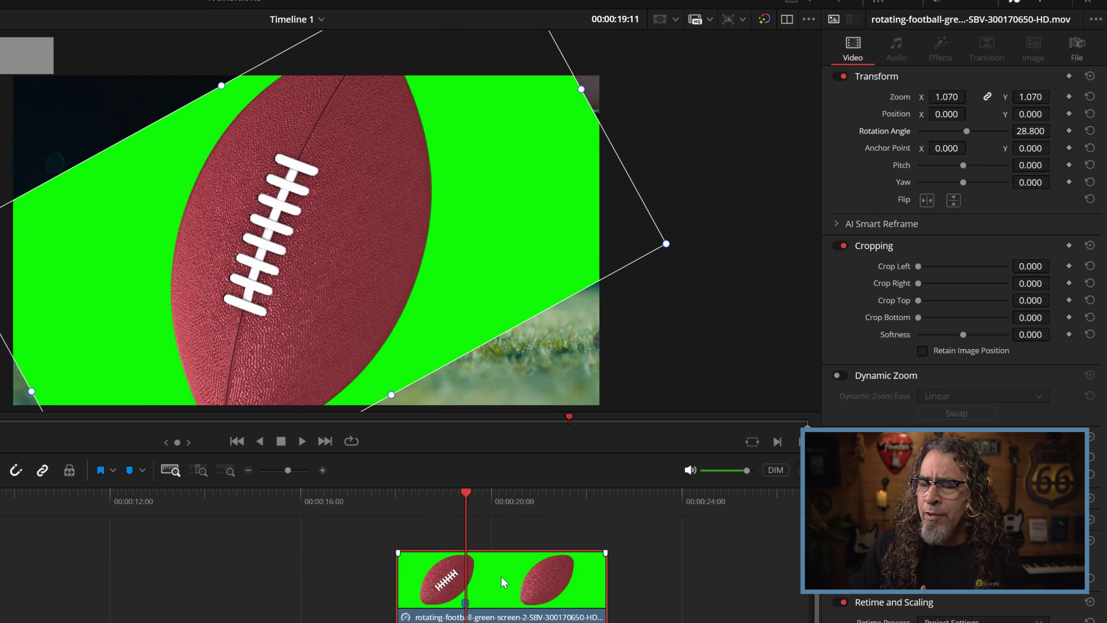
# In Fusion, add a Delta Keyer after MediaIn1 and eyedrop the green background to key it out
pyautogui.rightClick(511, 586)
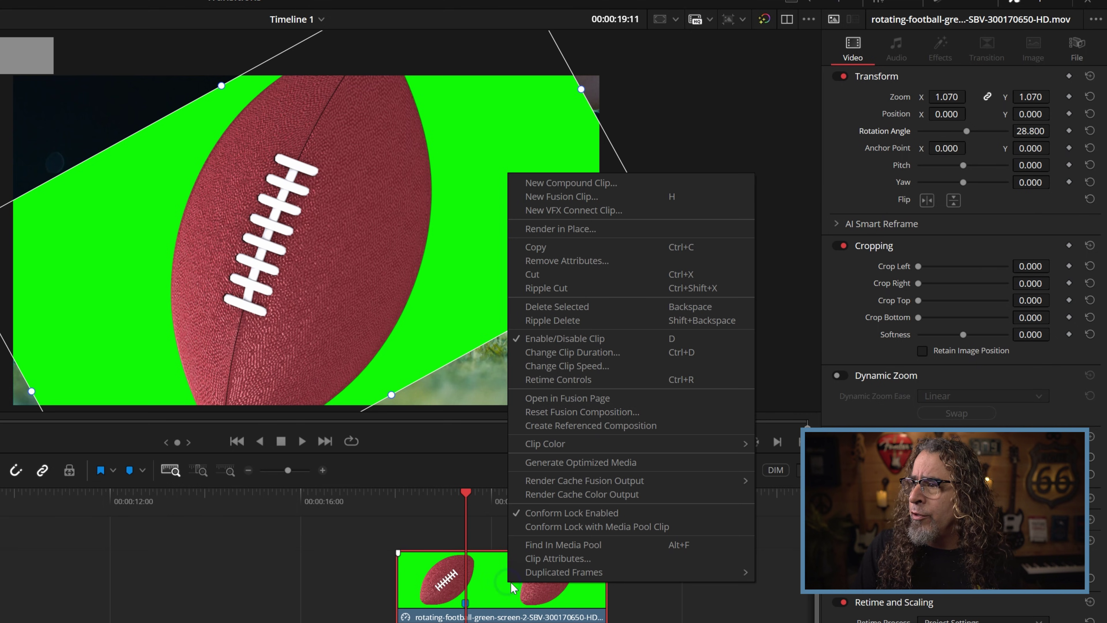
pyautogui.click(584, 398)
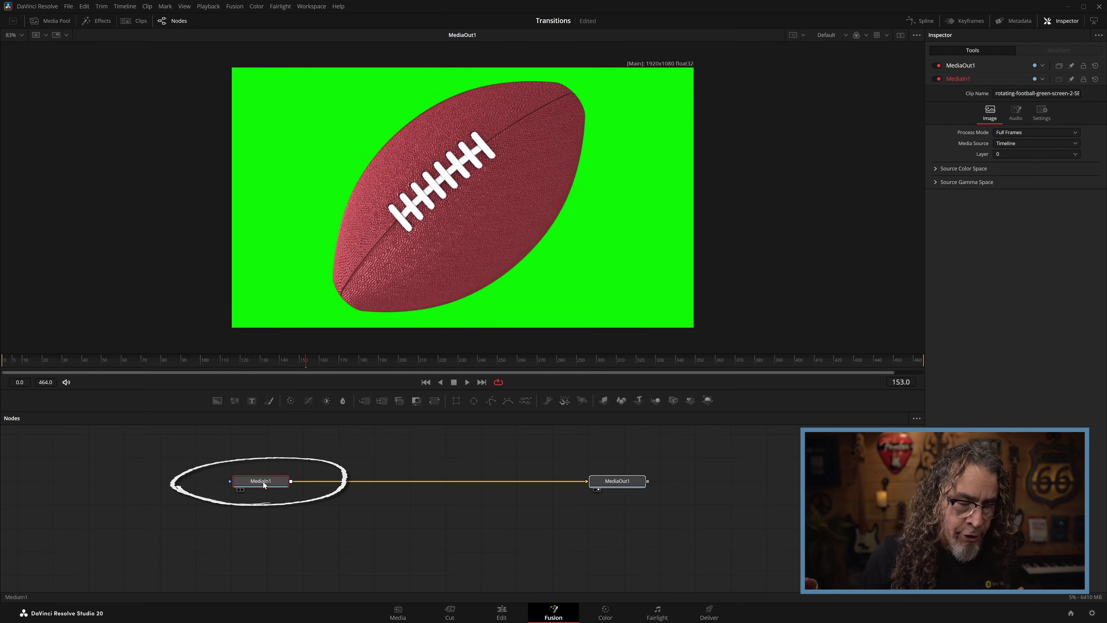
pyautogui.moveTo(264, 483)
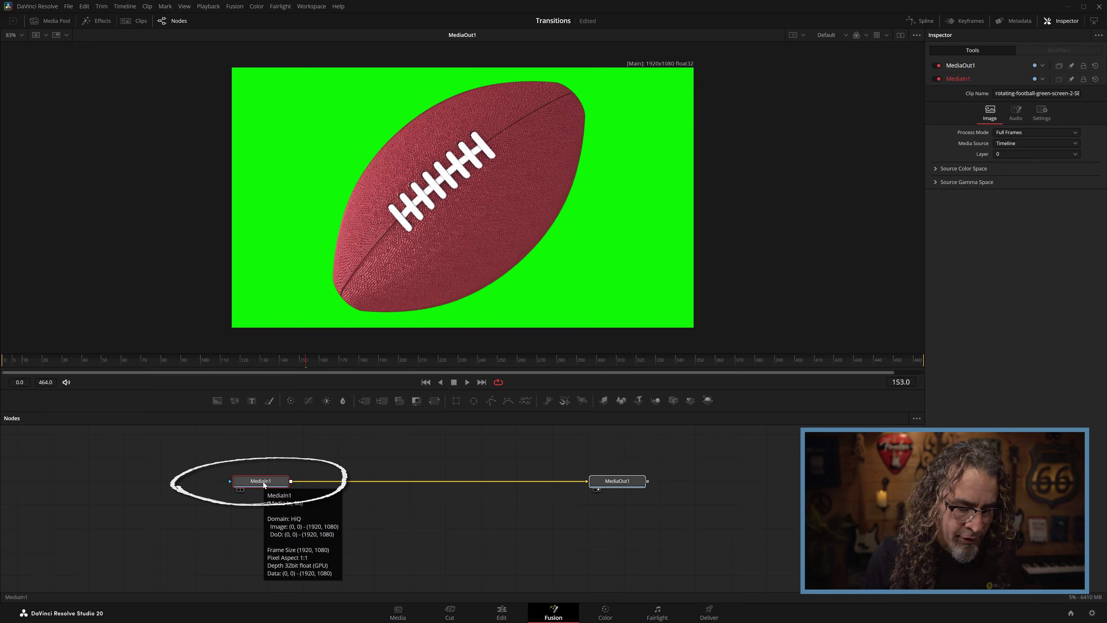
pyautogui.hotkey('shift', 'space')
pyautogui.write('delt')
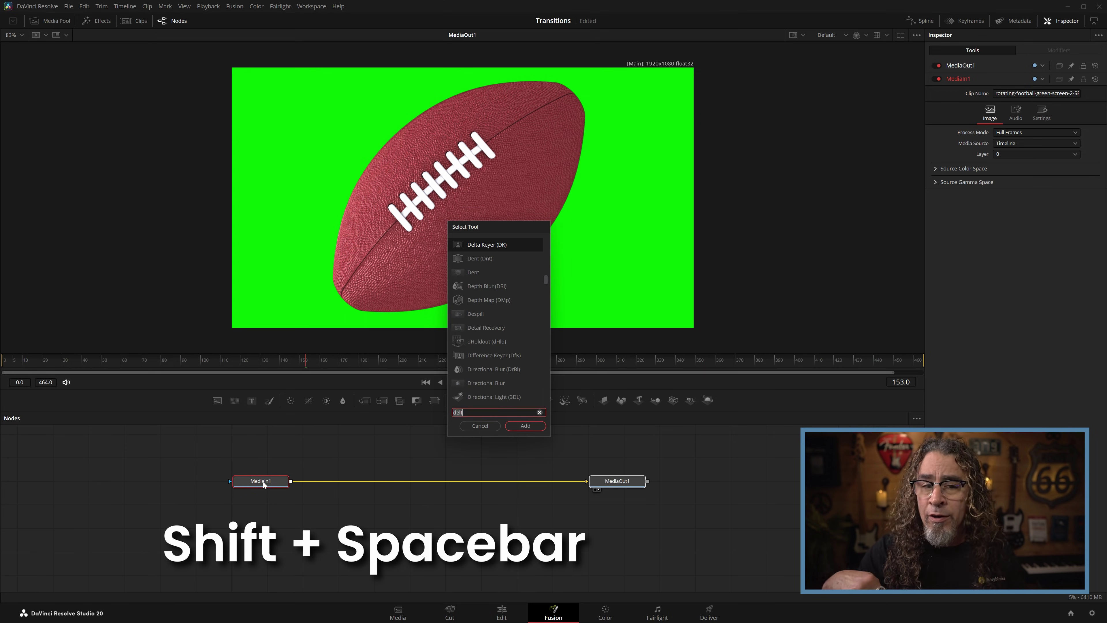
pyautogui.write('a')
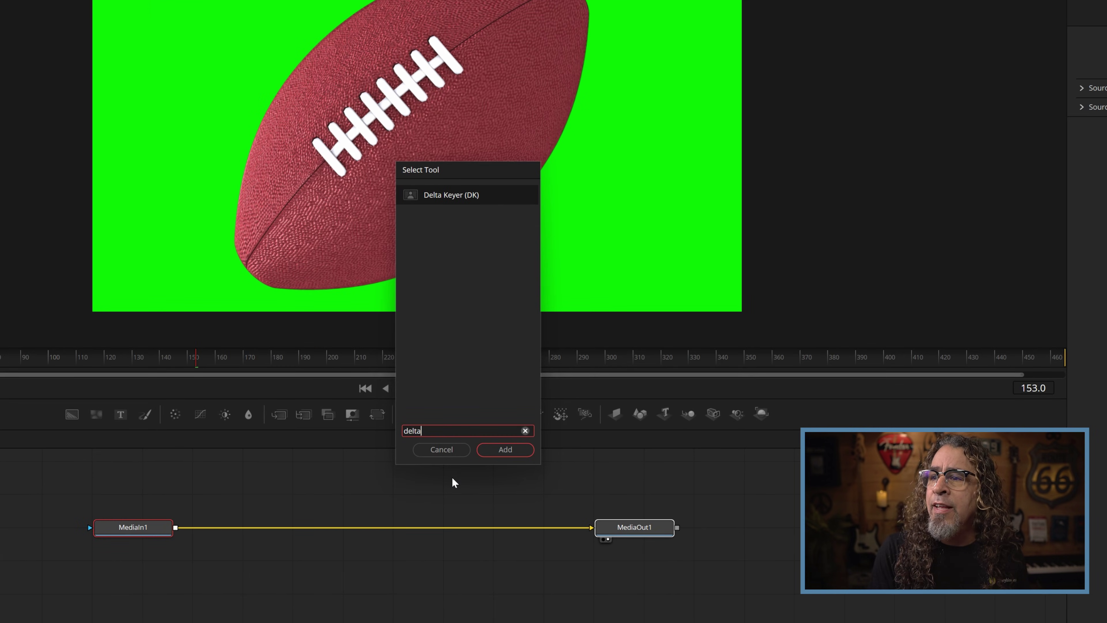
pyautogui.click(507, 449)
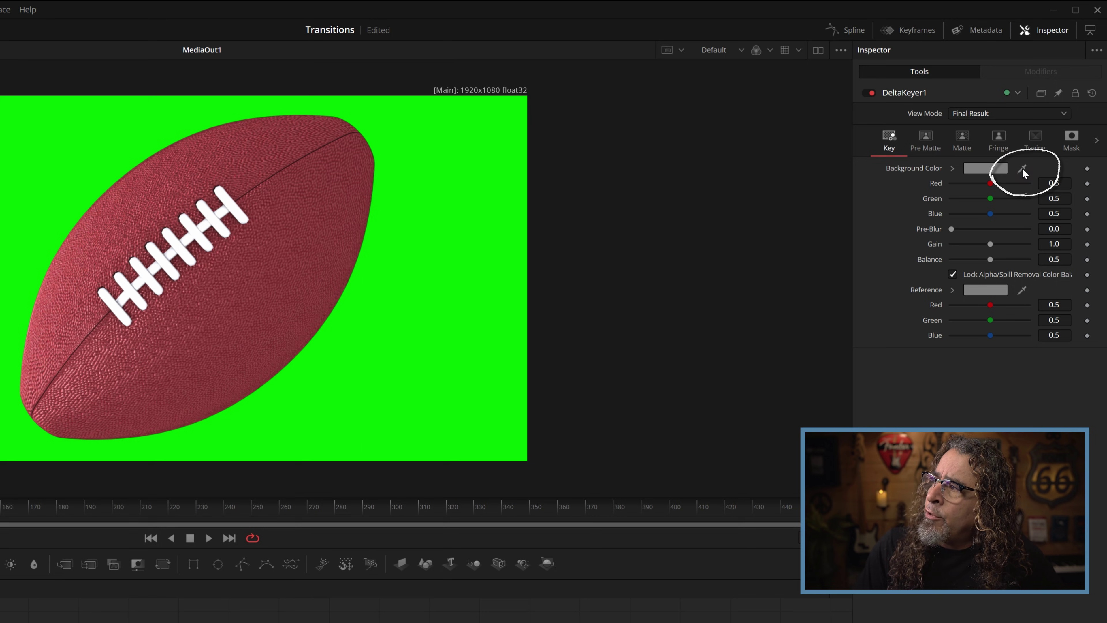
pyautogui.moveTo(1020, 171); pyautogui.dragTo(485, 254)
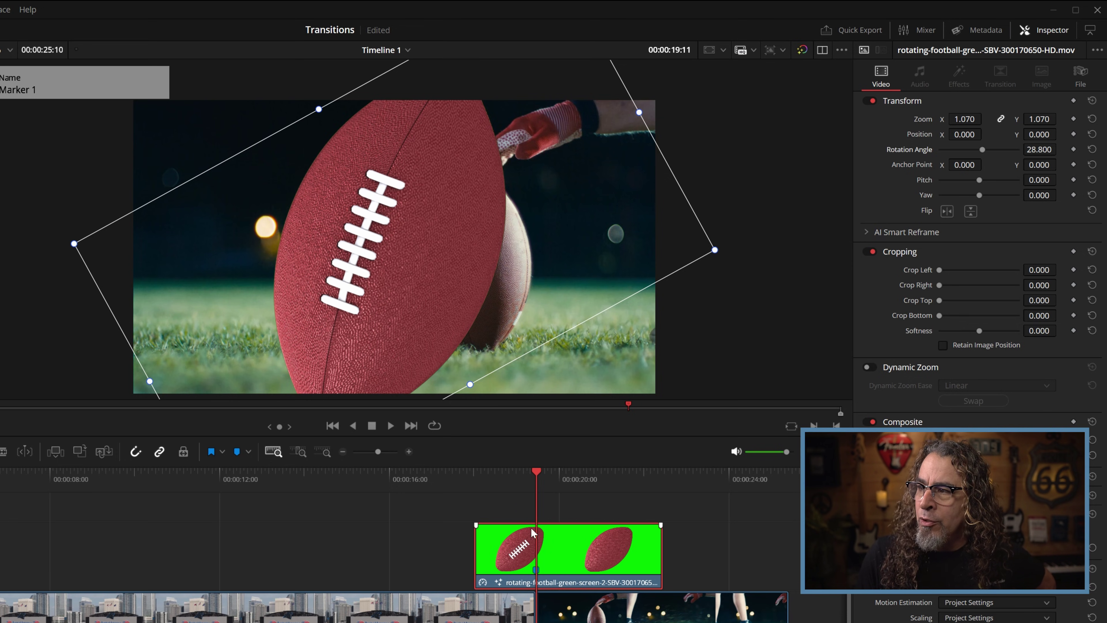
# Before the marker, keyframe Position X at about -2771 so the ball starts off-screen left
pyautogui.moveTo(528, 478); pyautogui.dragTo(510, 481)
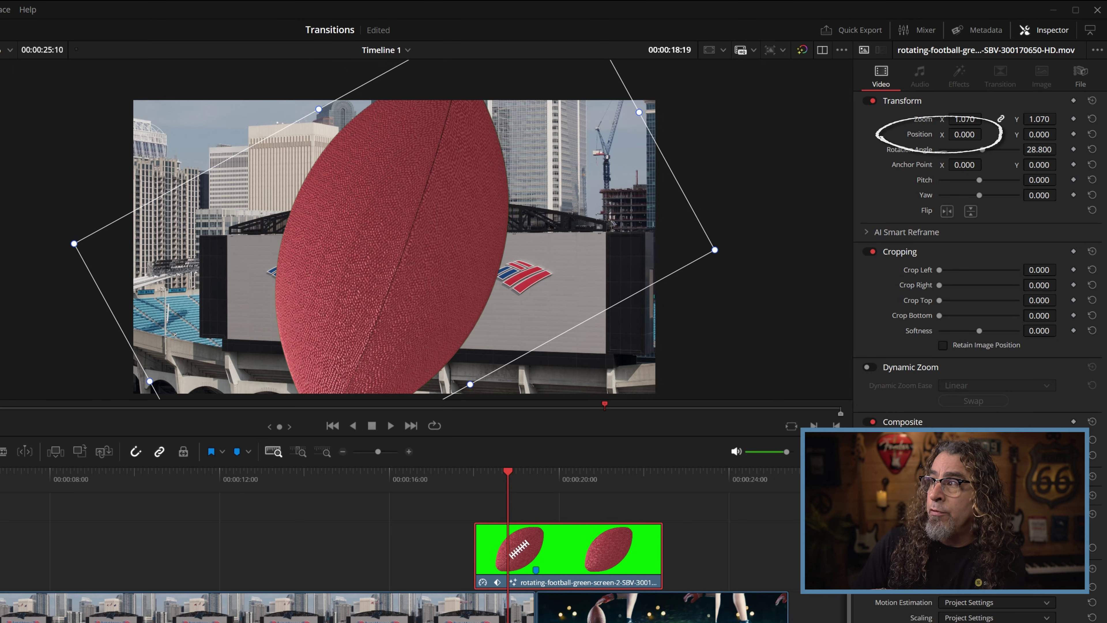
pyautogui.moveTo(964, 134); pyautogui.dragTo(914, 134)
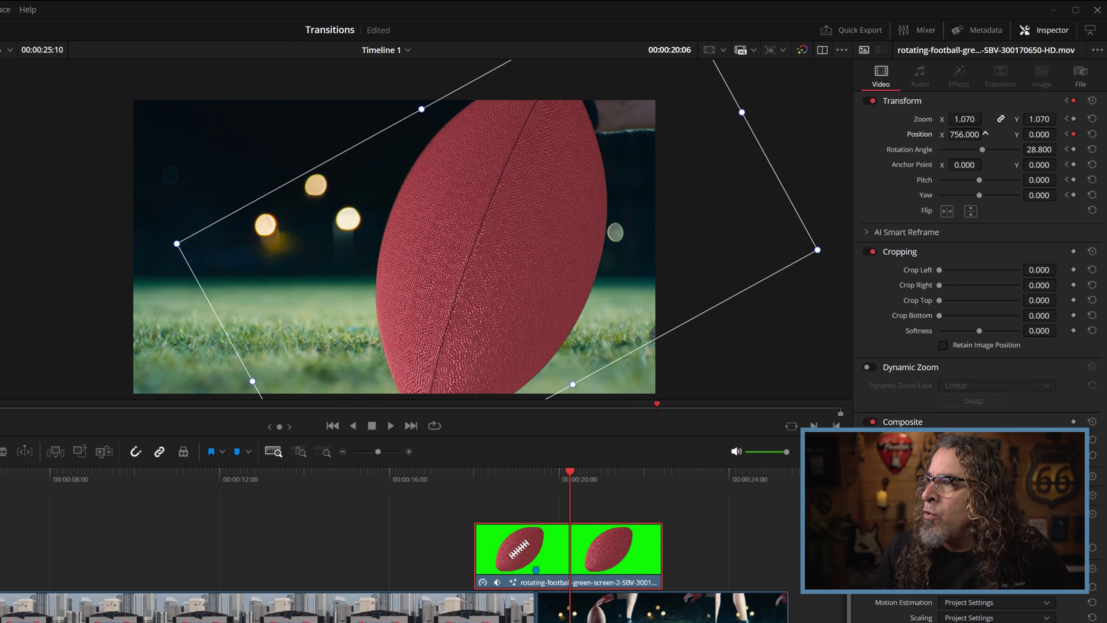
pyautogui.press('space')
# Keyframe Position X at about 2849 after the marker, then play back and check the centred frame
pyautogui.moveTo(985, 132); pyautogui.dragTo(1017, 132)
pyautogui.click(475, 473)
pyautogui.press('space')
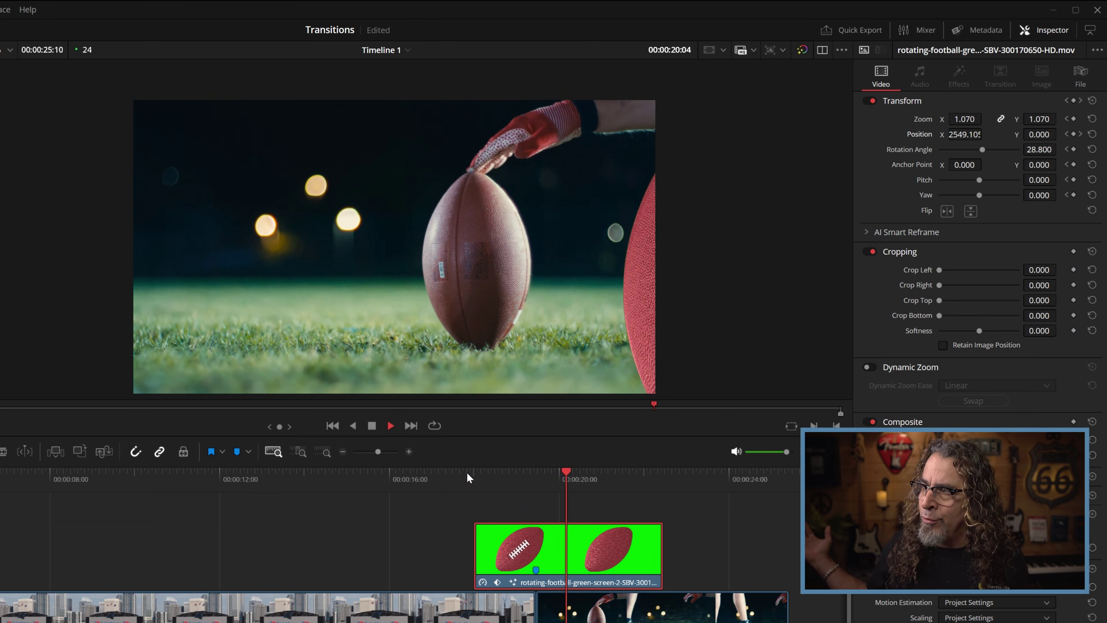
pyautogui.press('space')
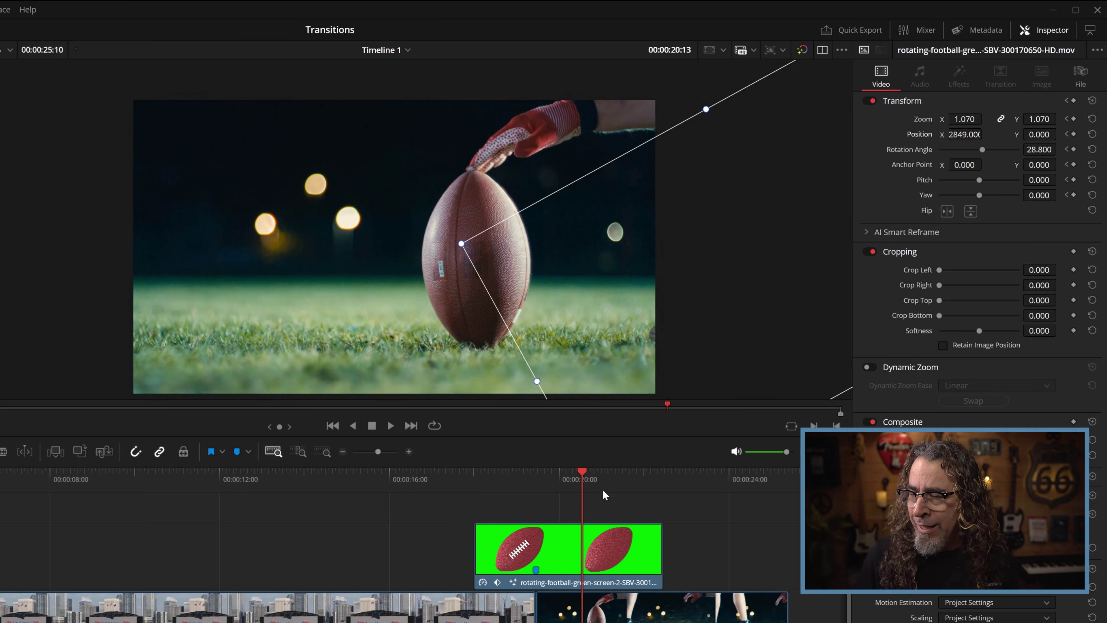
pyautogui.moveTo(476, 479); pyautogui.dragTo(530, 479)
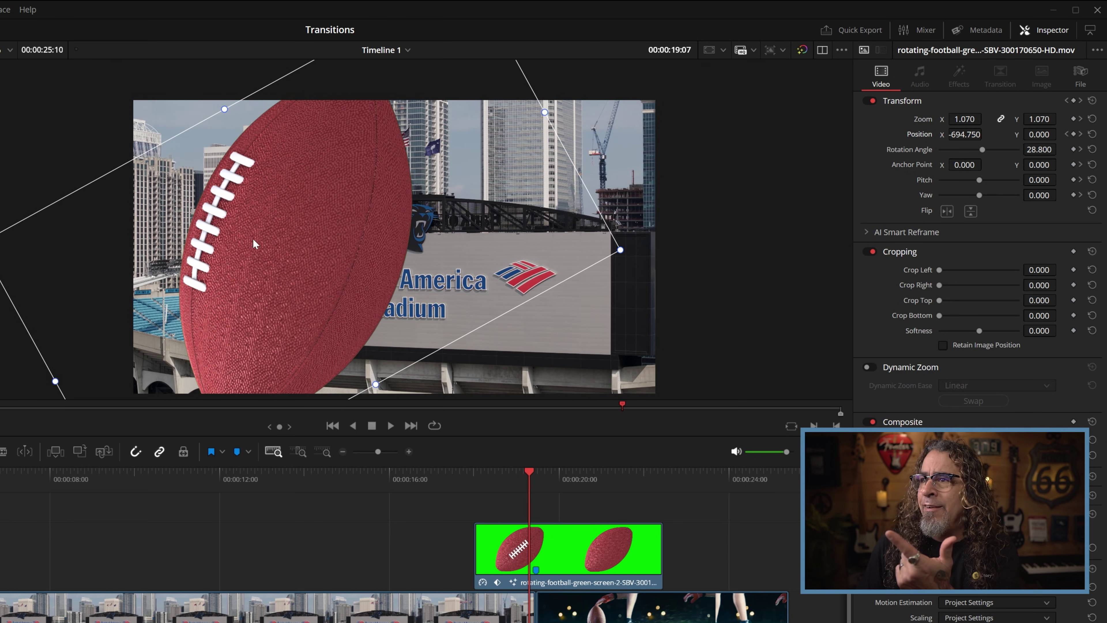
pyautogui.click(536, 479)
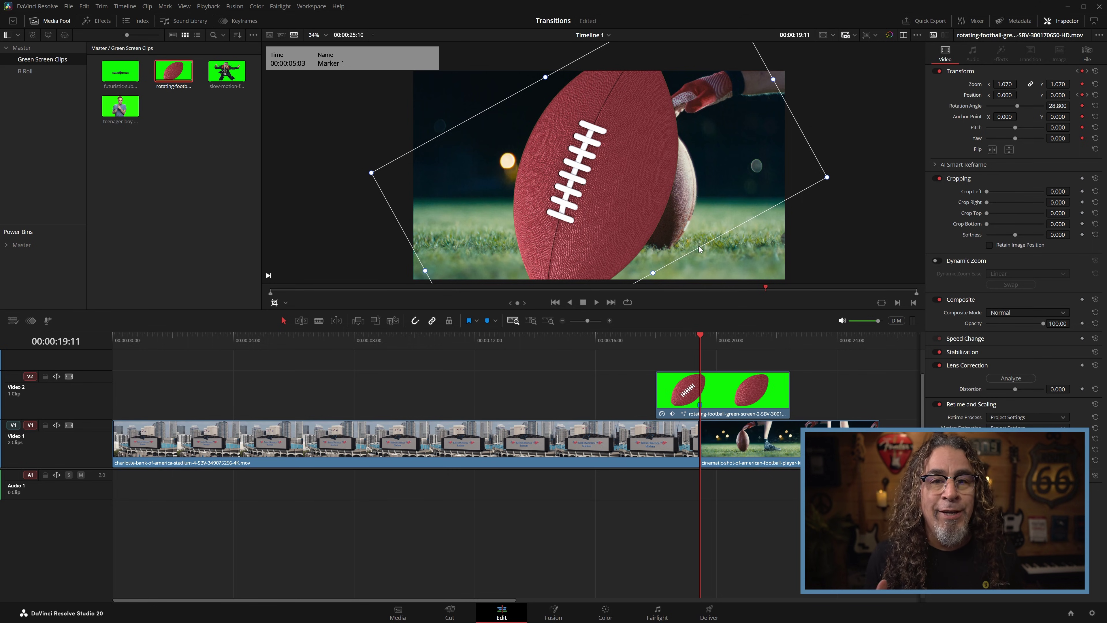
# Select the stadium and football clips and move them up one track with Alt+Up
pyautogui.moveTo(604, 361); pyautogui.dragTo(678, 449)
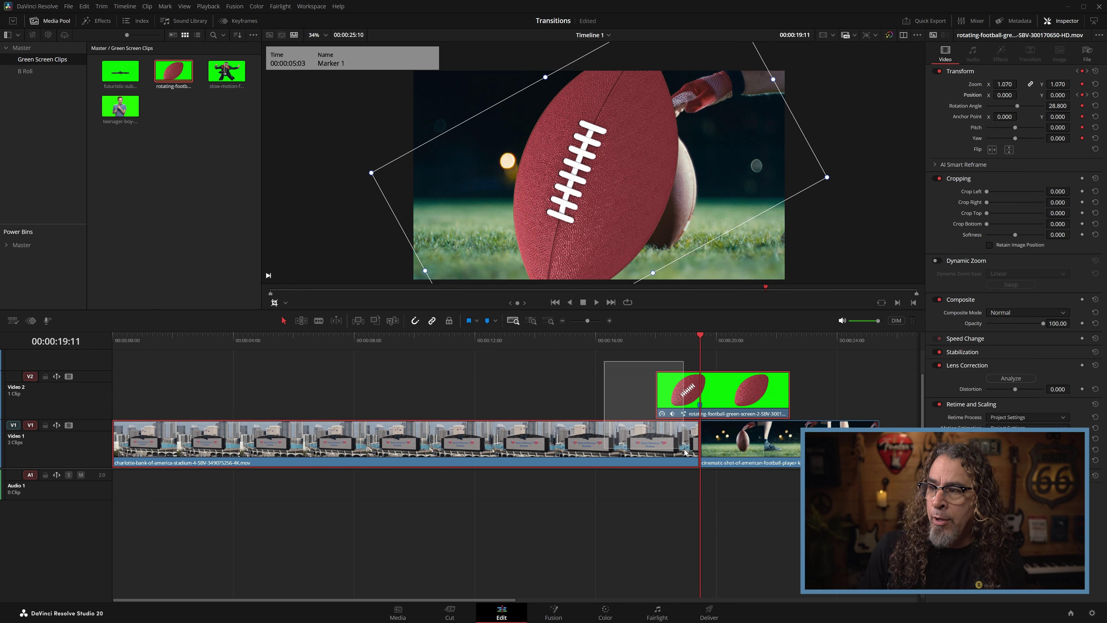
pyautogui.moveTo(683, 450); pyautogui.dragTo(684, 452)
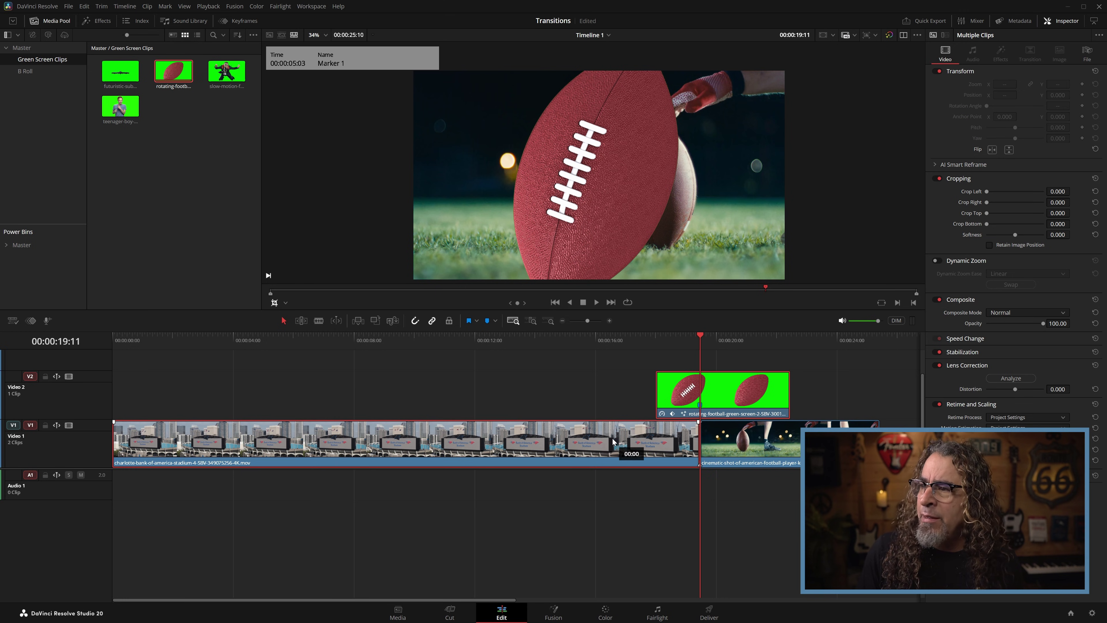
pyautogui.hotkey('alt', 'Up')
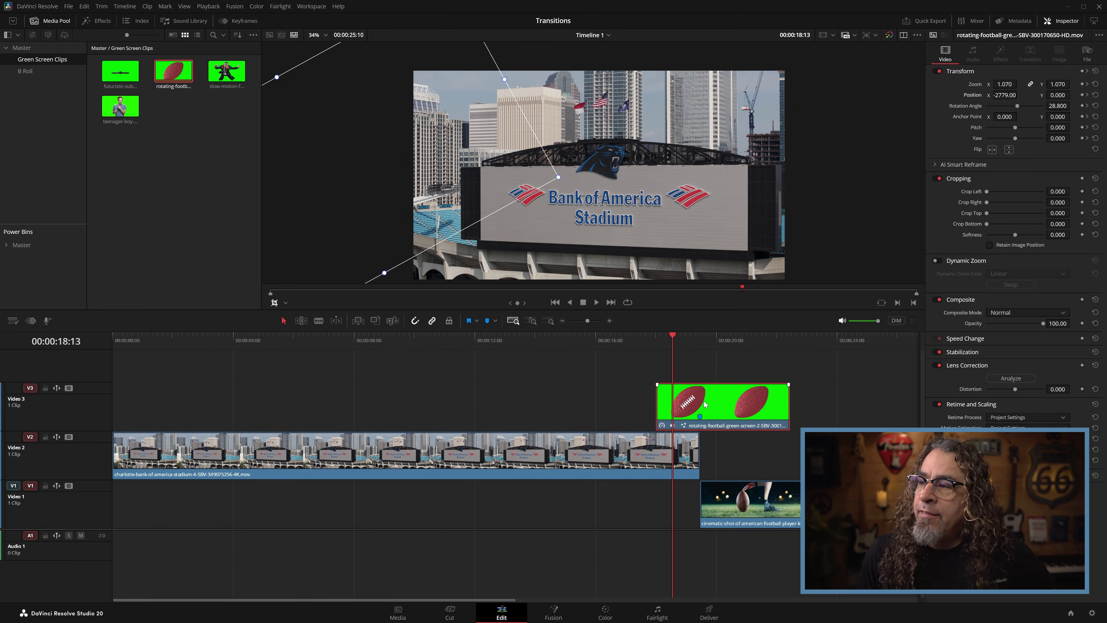
# Slide the kickoff clip earlier to about 16:00 so it starts under the stadium clip's end
pyautogui.moveTo(692, 338); pyautogui.dragTo(725, 336)
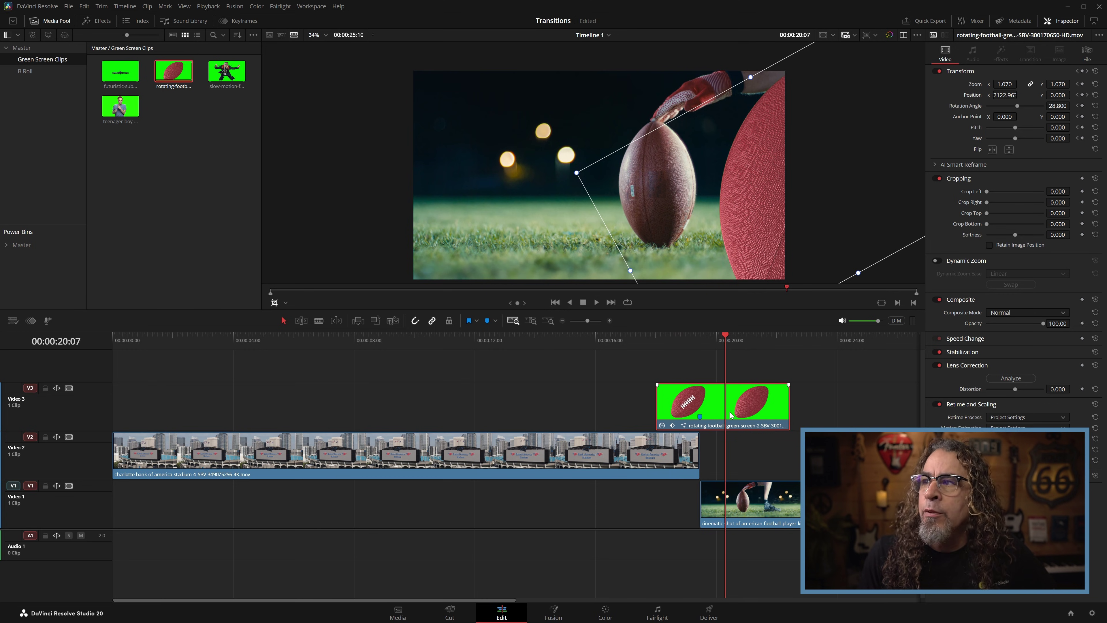
pyautogui.moveTo(731, 414); pyautogui.dragTo(674, 414)
pyautogui.click(746, 514)
pyautogui.moveTo(745, 513); pyautogui.dragTo(659, 521)
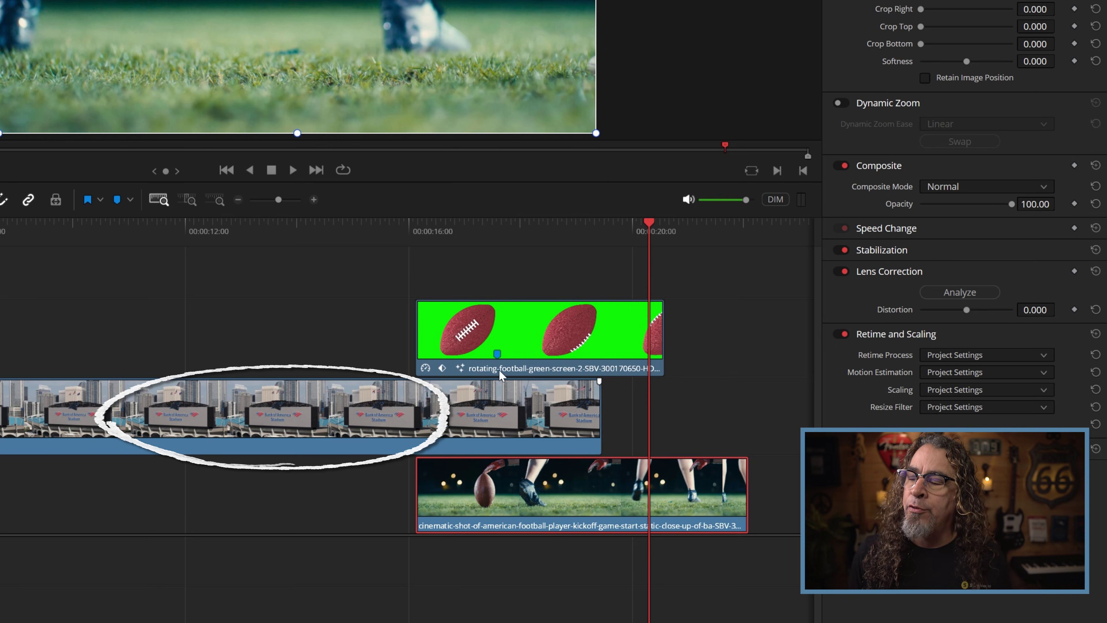
pyautogui.moveTo(517, 232)
pyautogui.mouseDown()
pyautogui.moveTo(491, 237)
pyautogui.moveTo(499, 244)
pyautogui.moveTo(474, 262)
pyautogui.moveTo(501, 344)
pyautogui.mouseUp()
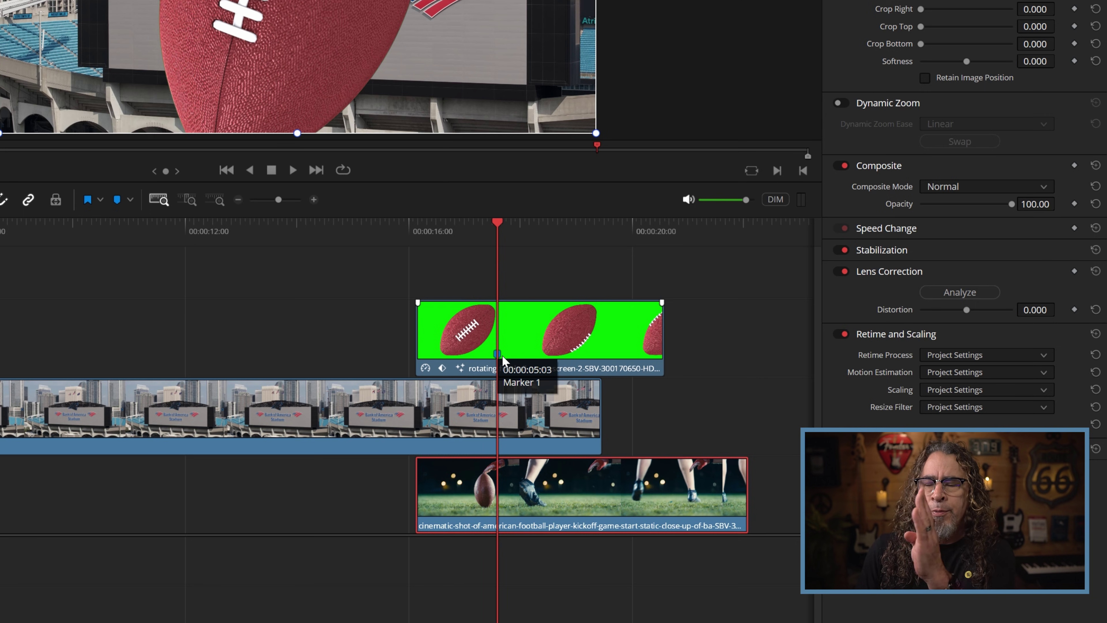
# Select the stadium clip, switch the viewer overlay to Crop, and scrub to where the football enters
pyautogui.click(518, 422)
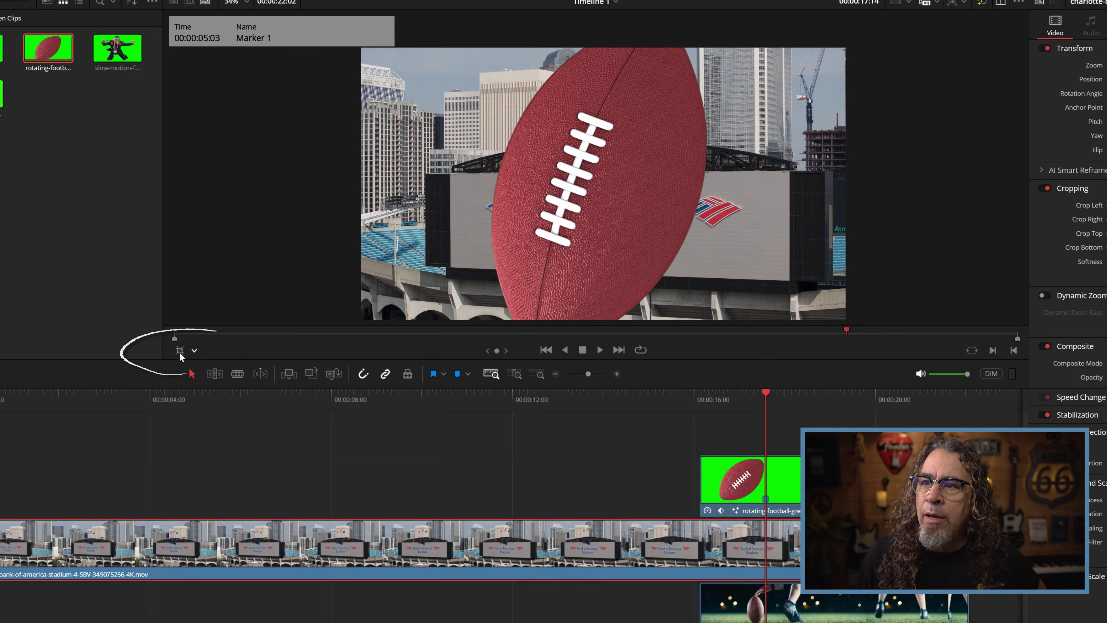
pyautogui.click(194, 351)
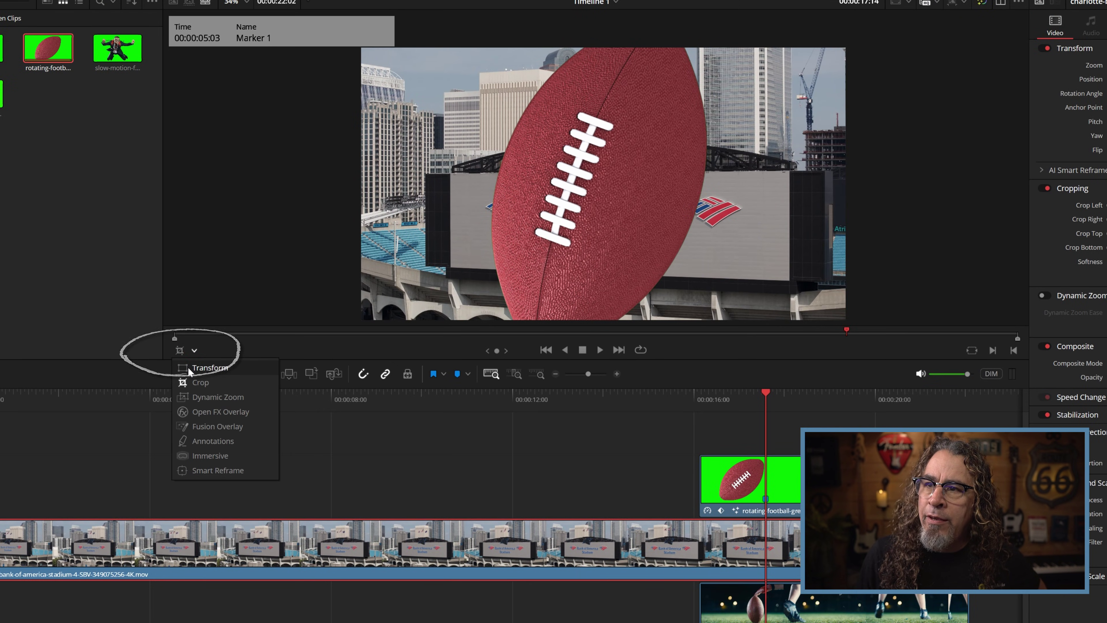
pyautogui.click(189, 368)
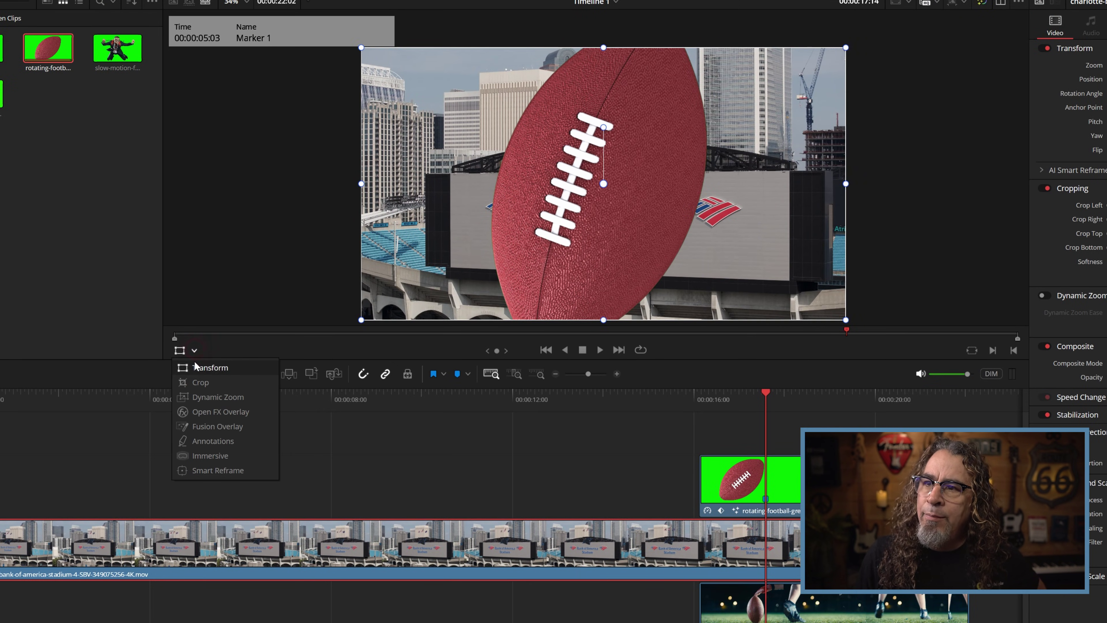
pyautogui.click(196, 383)
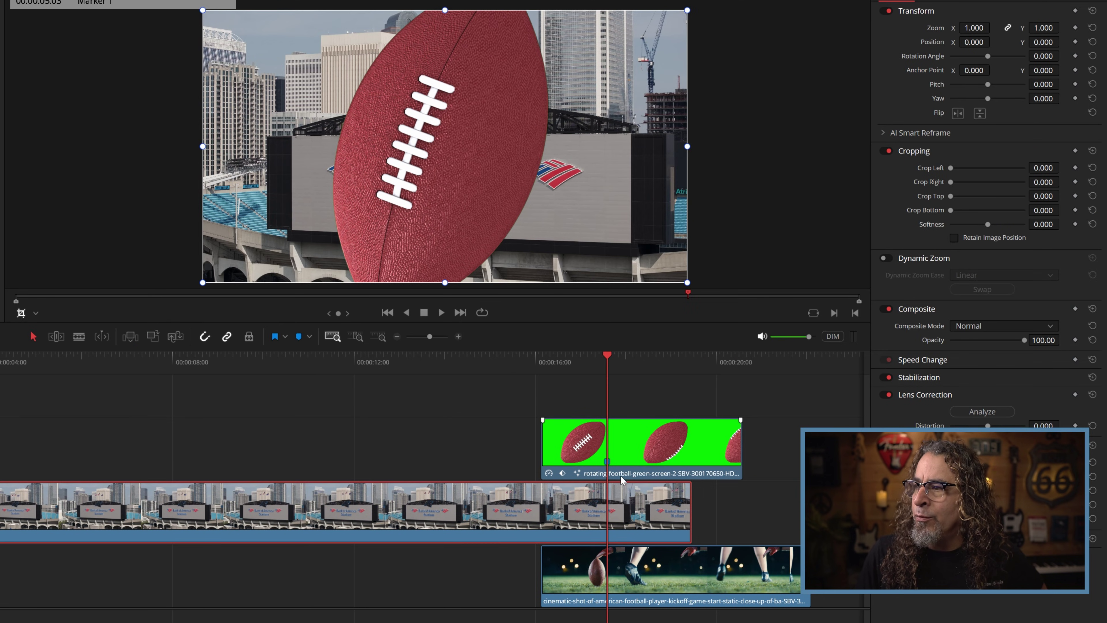
pyautogui.moveTo(544, 362); pyautogui.dragTo(586, 358)
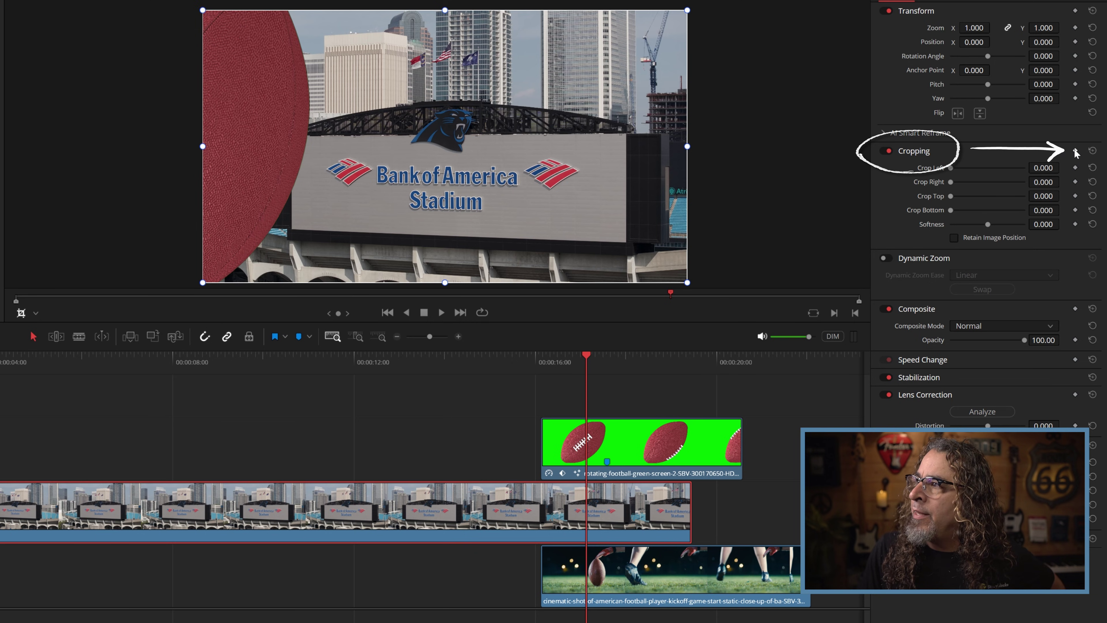
# Advance frame by frame, moving the stadium clip's left crop edge to follow the football toward Crop Left 3840
pyautogui.moveTo(586, 357); pyautogui.dragTo(607, 358)
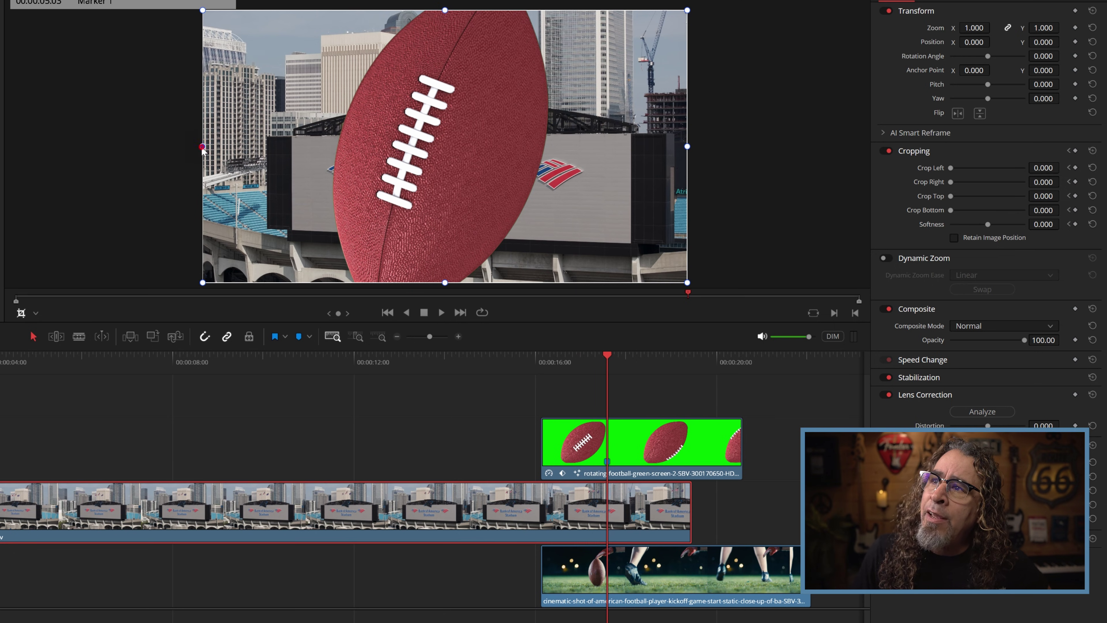
pyautogui.moveTo(202, 147); pyautogui.dragTo(443, 164)
pyautogui.moveTo(608, 358); pyautogui.dragTo(644, 356)
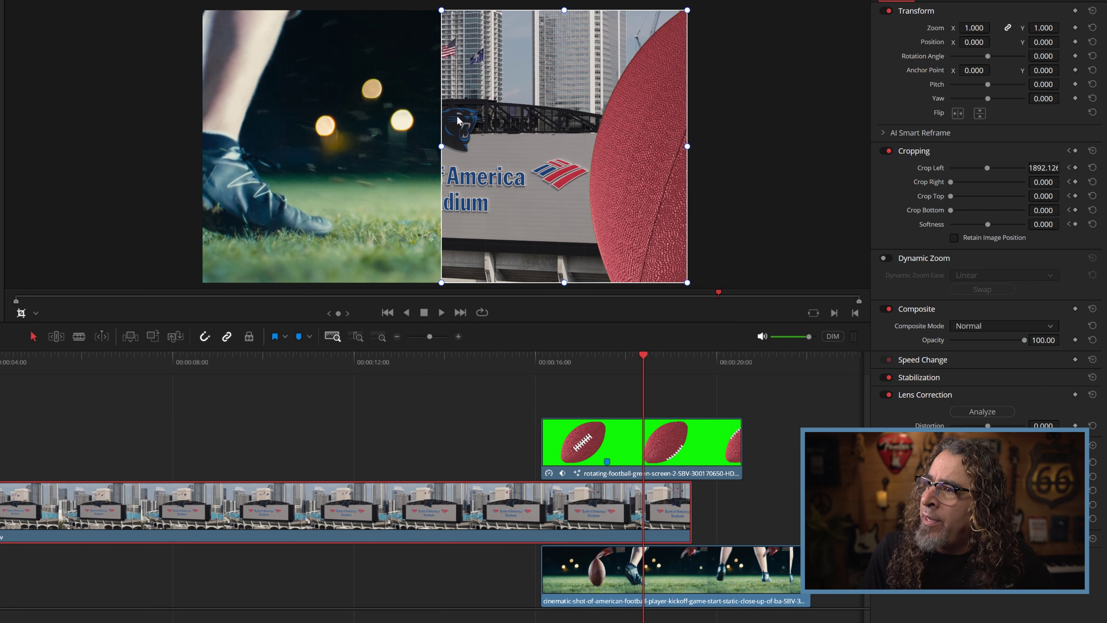
pyautogui.moveTo(441, 147); pyautogui.dragTo(706, 156)
# Review the crop wipe tracking the football, then play the transition from before it starts
pyautogui.moveTo(558, 360); pyautogui.dragTo(583, 358)
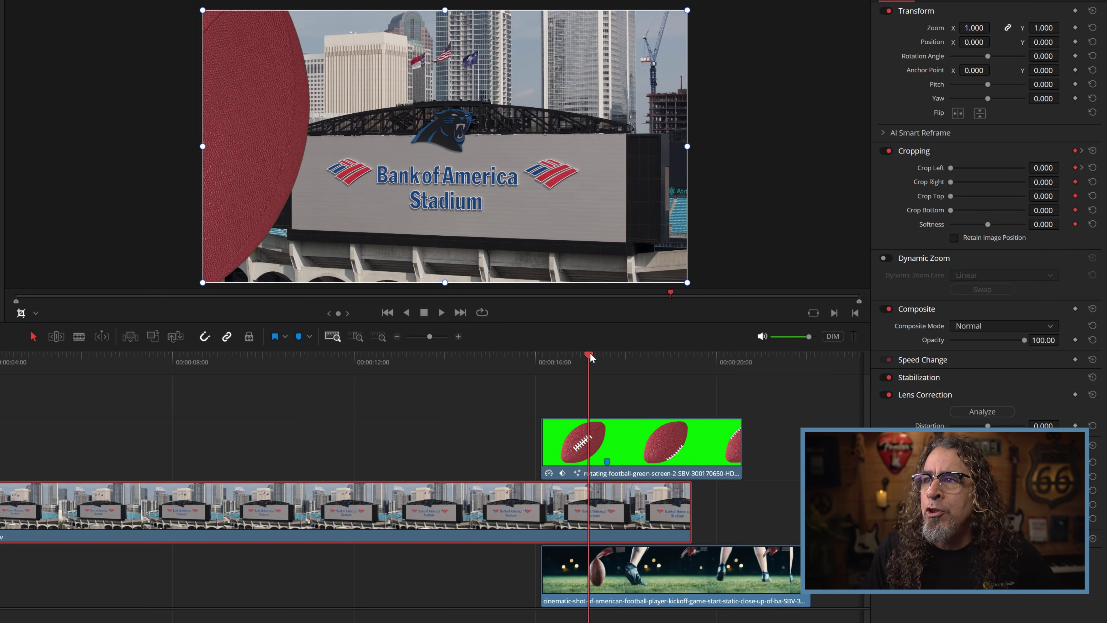
pyautogui.moveTo(591, 357); pyautogui.dragTo(643, 359)
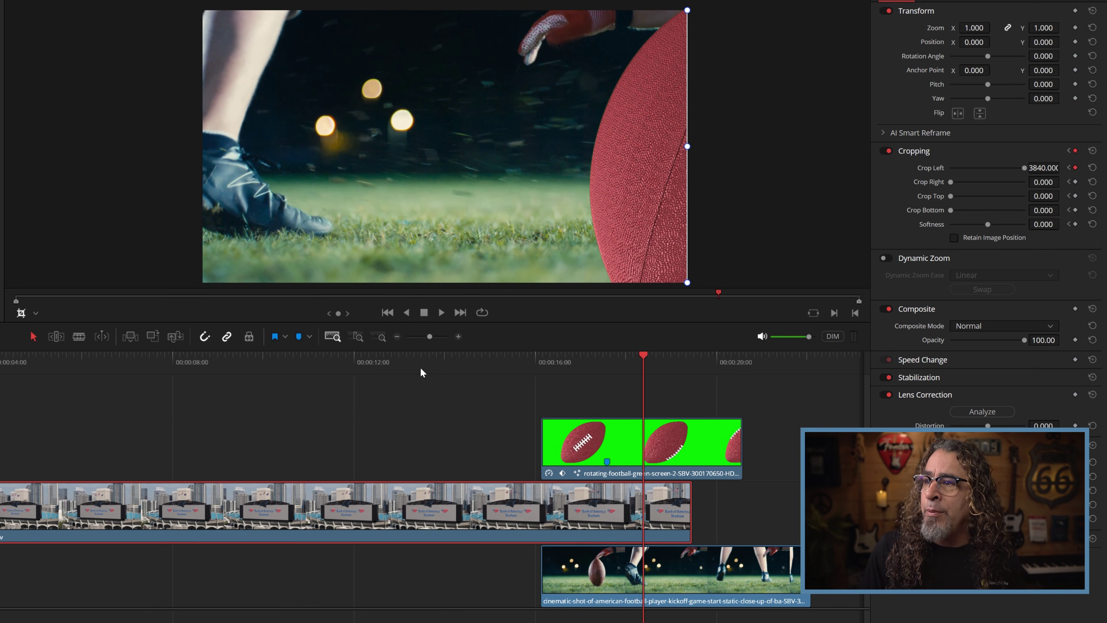
pyautogui.click(439, 359)
pyautogui.press('space')
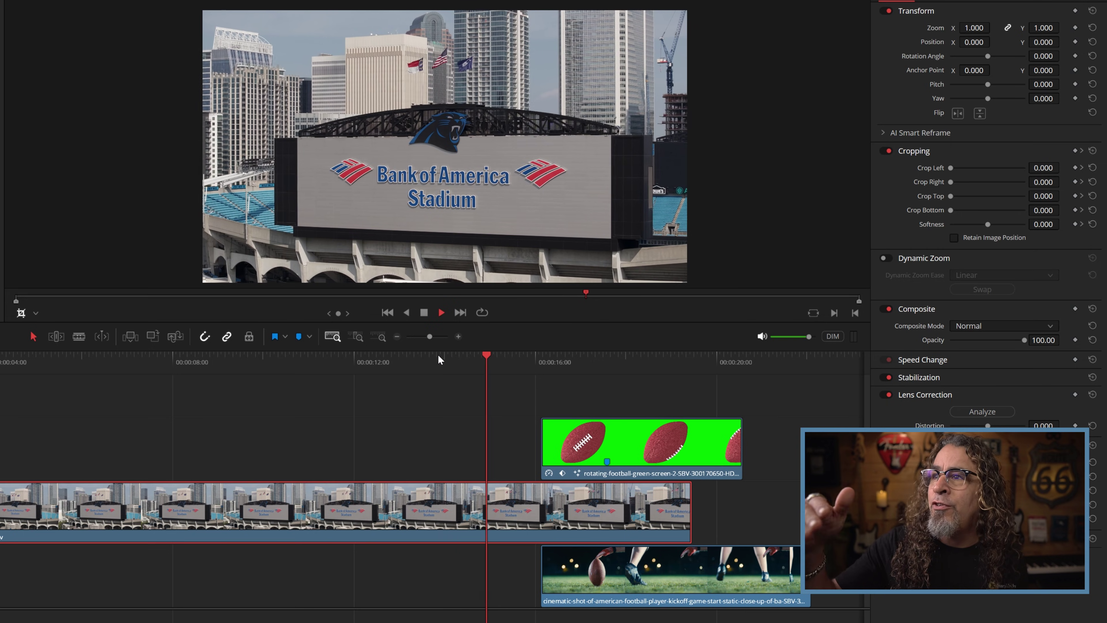